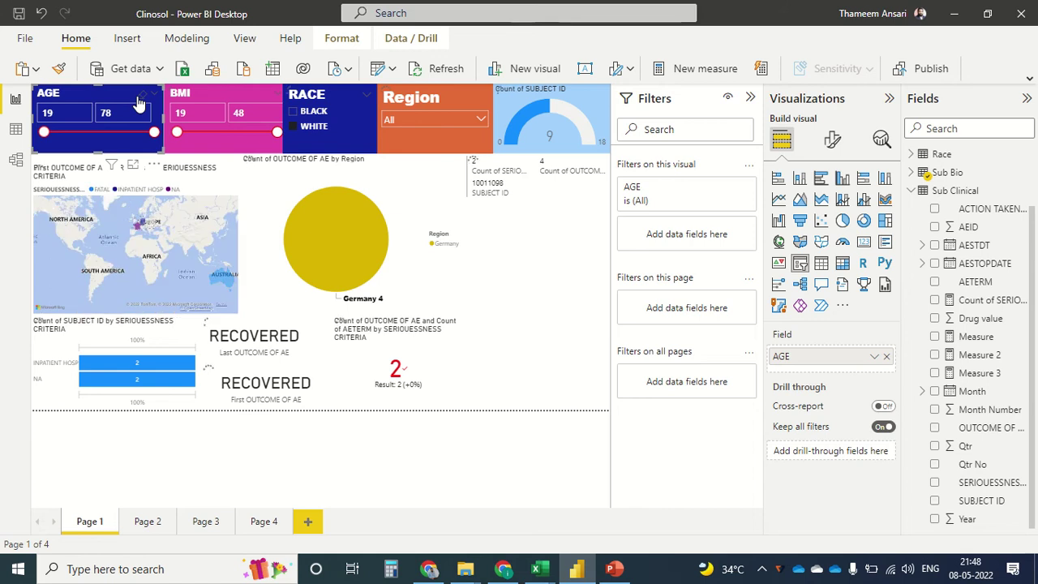
- Clear the RACE slicer's selection and set the AGE slicer's maximum to 25
click(358, 106)
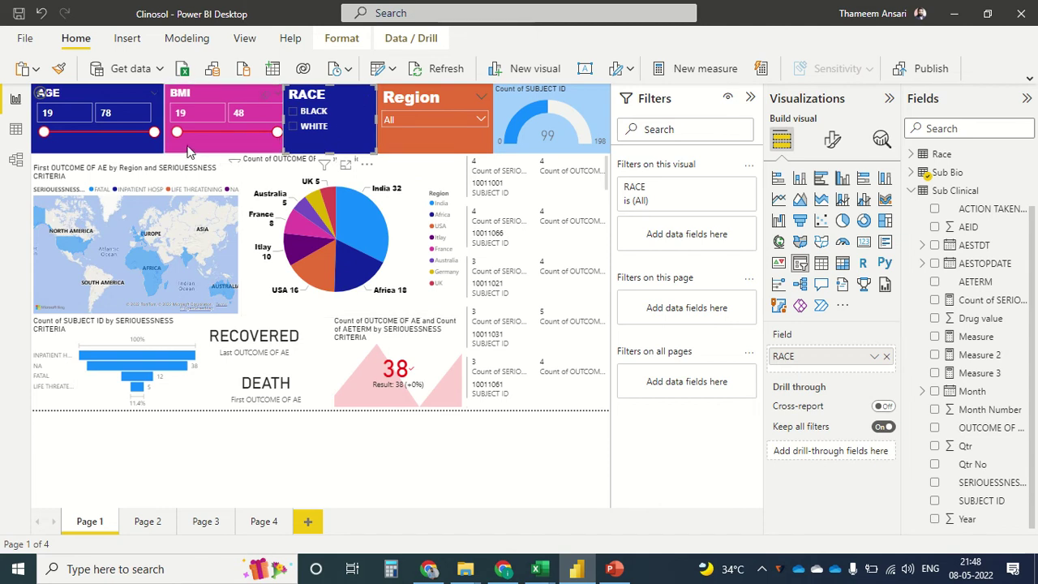
drag(154, 132, 57, 122)
click(115, 114)
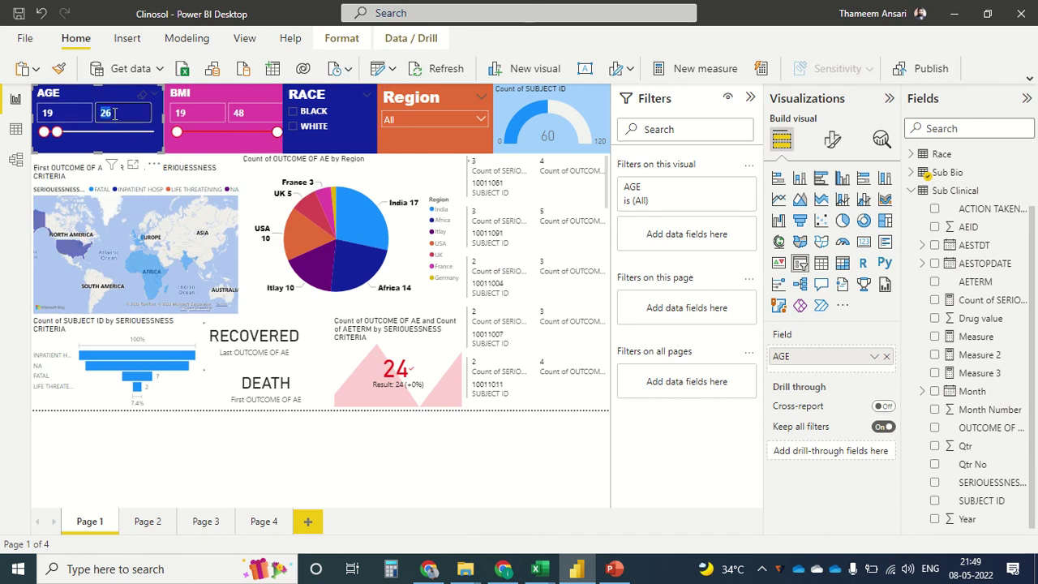
text(25)
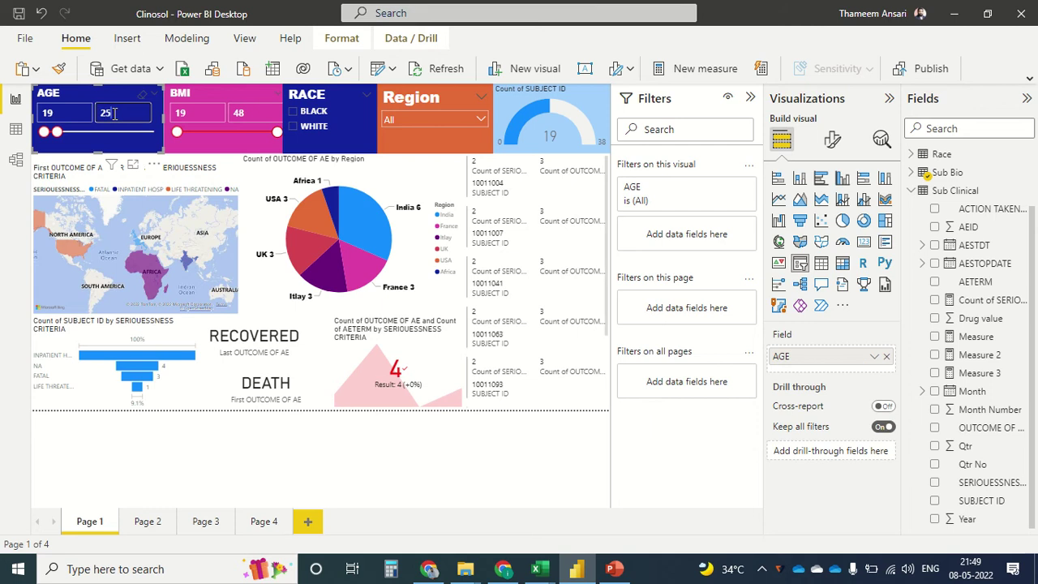
key(Return)
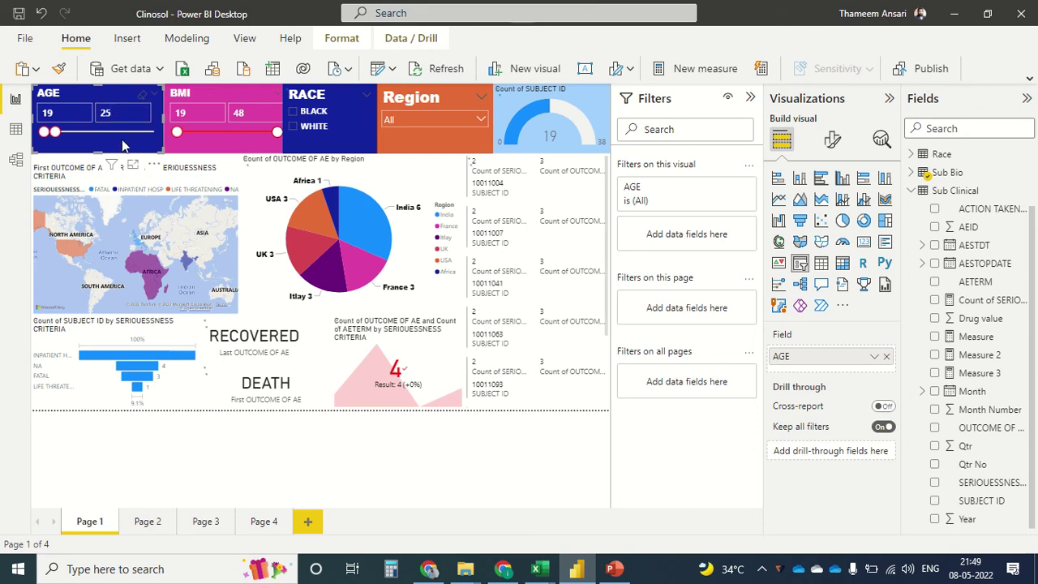
- Limit the BMI slicer to a maximum of 25 to filter the report for the lowest BMI group
click(247, 114)
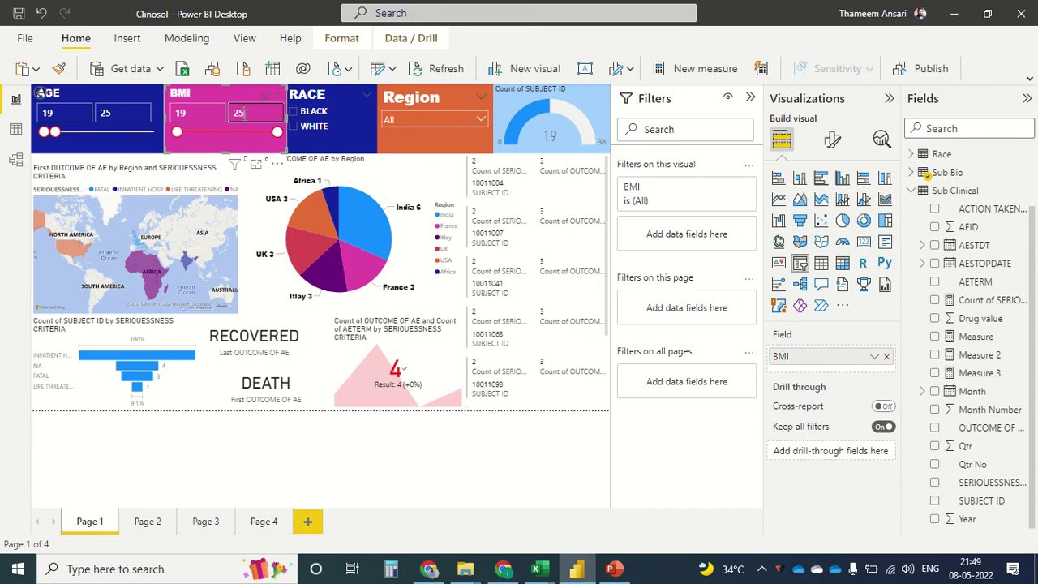
key(Return)
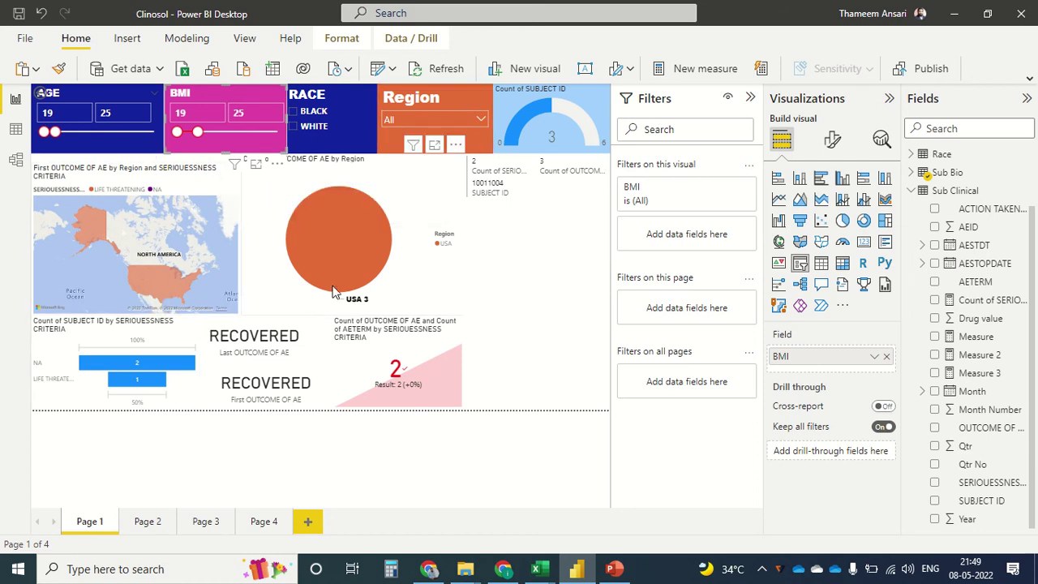
mouse_move(340, 272)
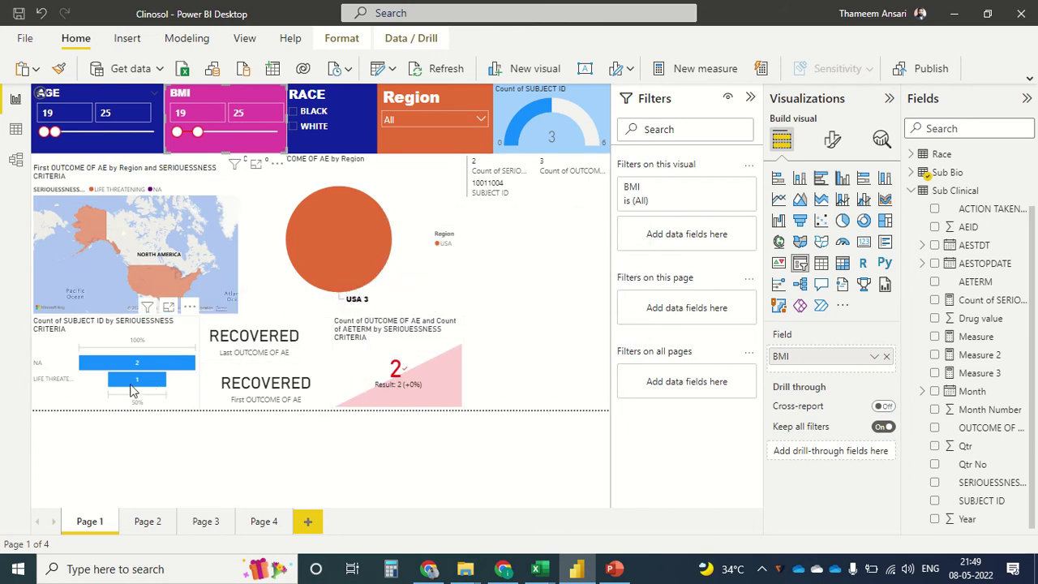
mouse_move(133, 390)
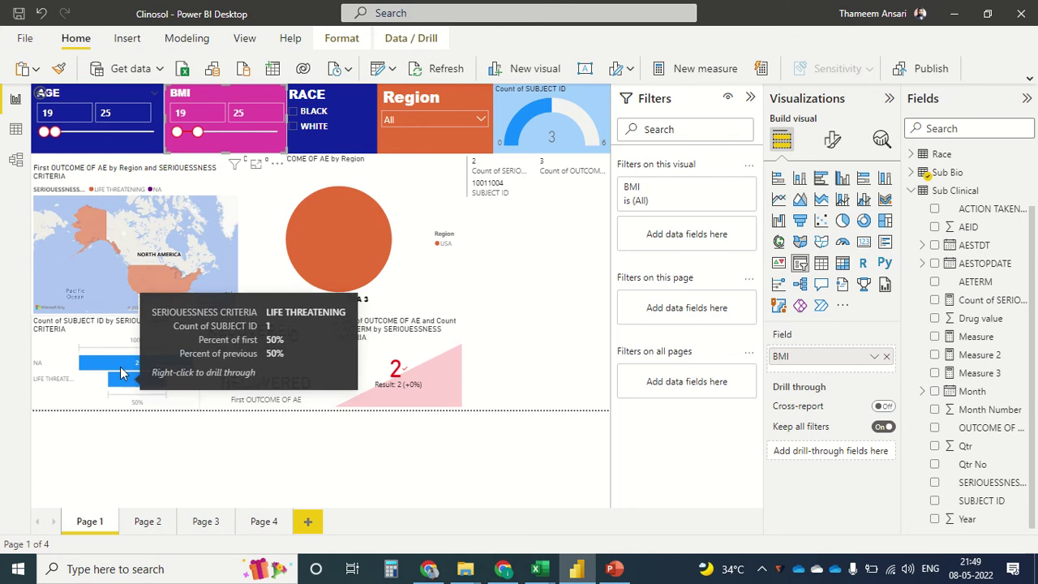
mouse_move(118, 367)
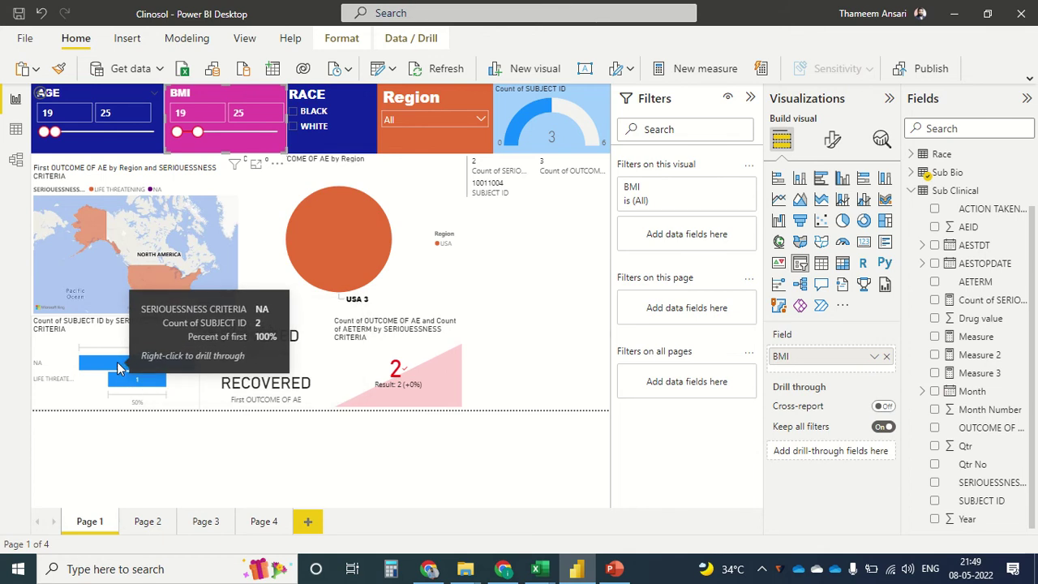
mouse_move(531, 7)
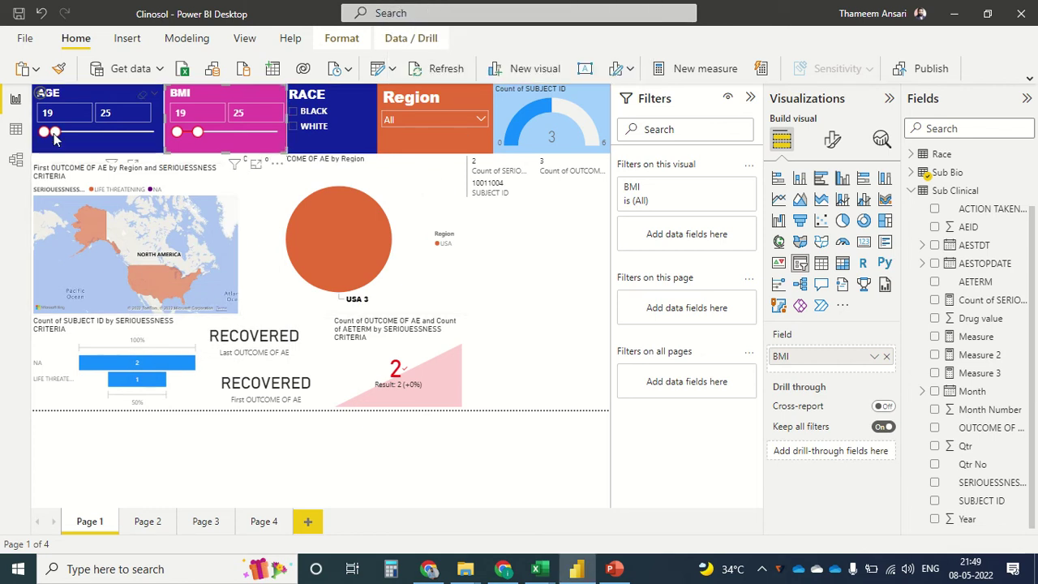
- Change the AGE slicer's range to 25 through 40
drag(54, 134, 154, 133)
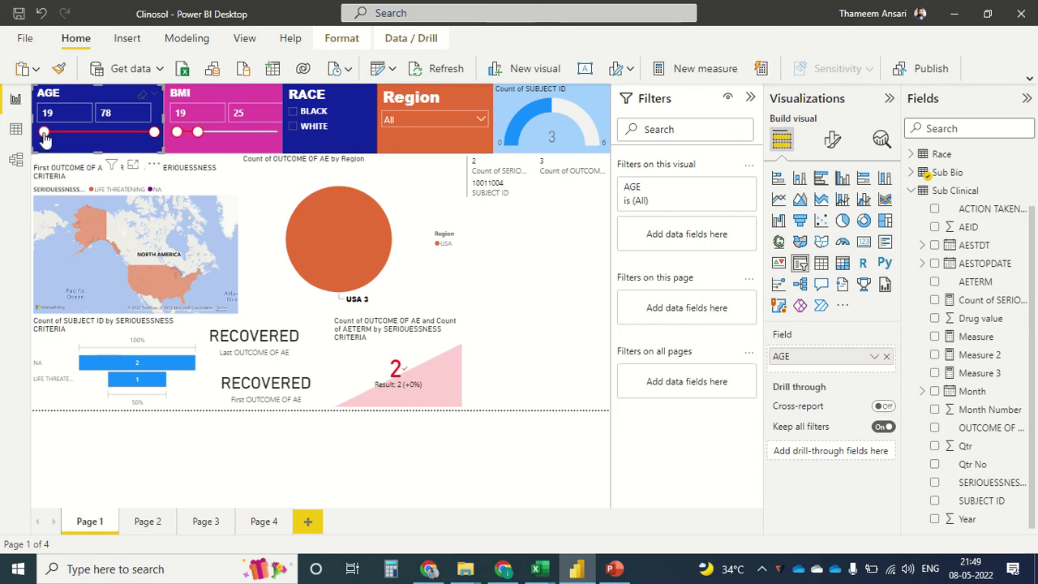
drag(44, 132, 63, 133)
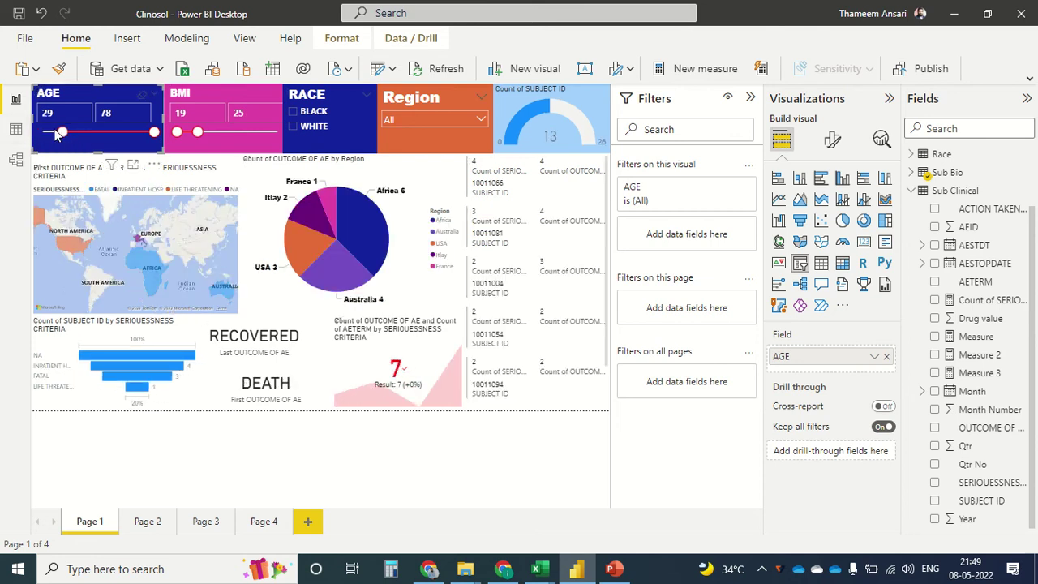
drag(62, 133, 54, 133)
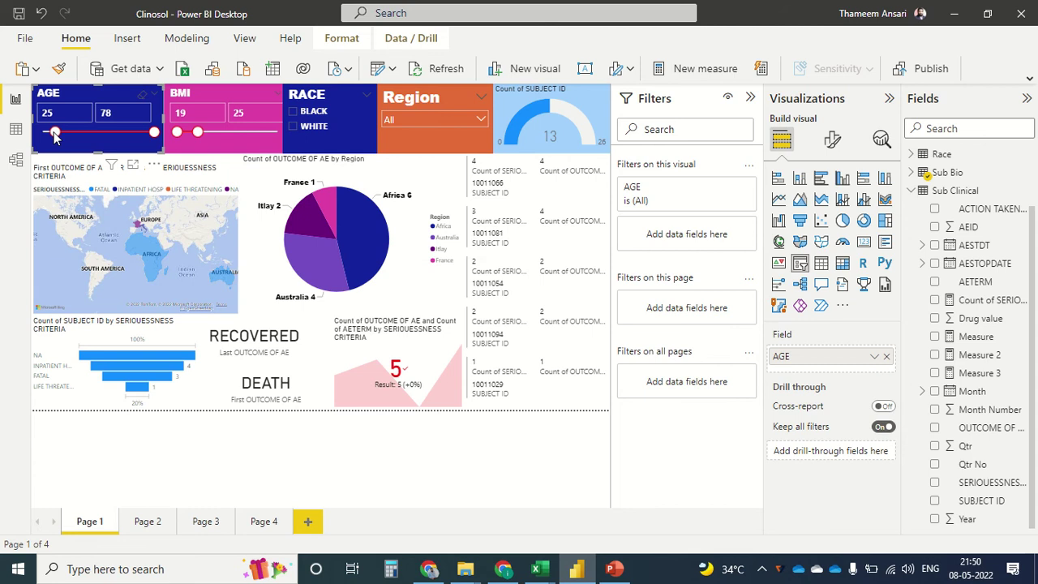
drag(155, 132, 83, 135)
- Change the BMI slicer's range to 25 through 35
click(197, 113)
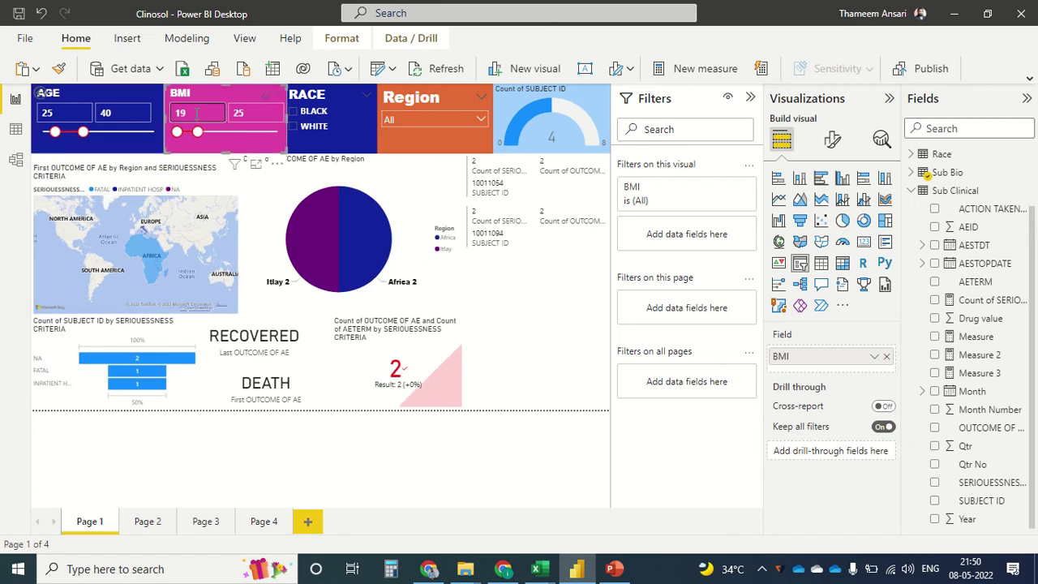
drag(196, 114, 168, 113)
text(25)
click(253, 113)
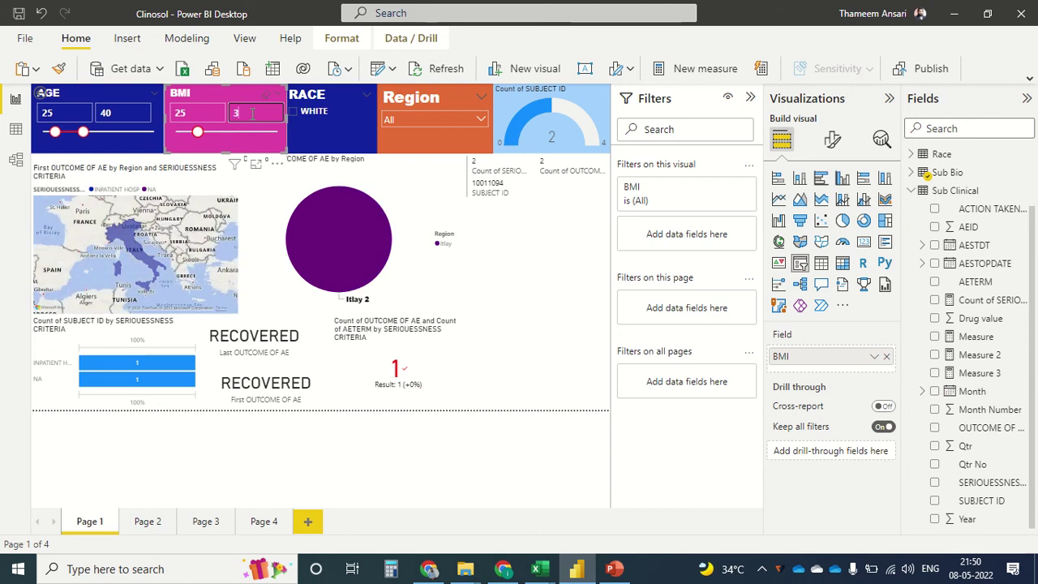
text(35)
click(259, 147)
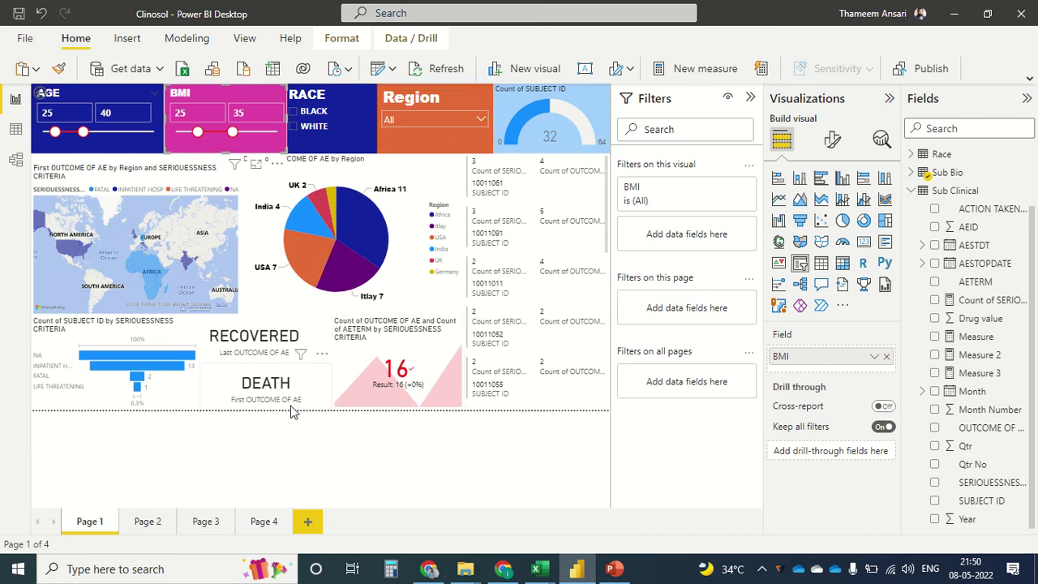
- Cross-filter the report by the FATAL bar of the seriousness criteria funnel chart, and clear that chart selection
click(138, 384)
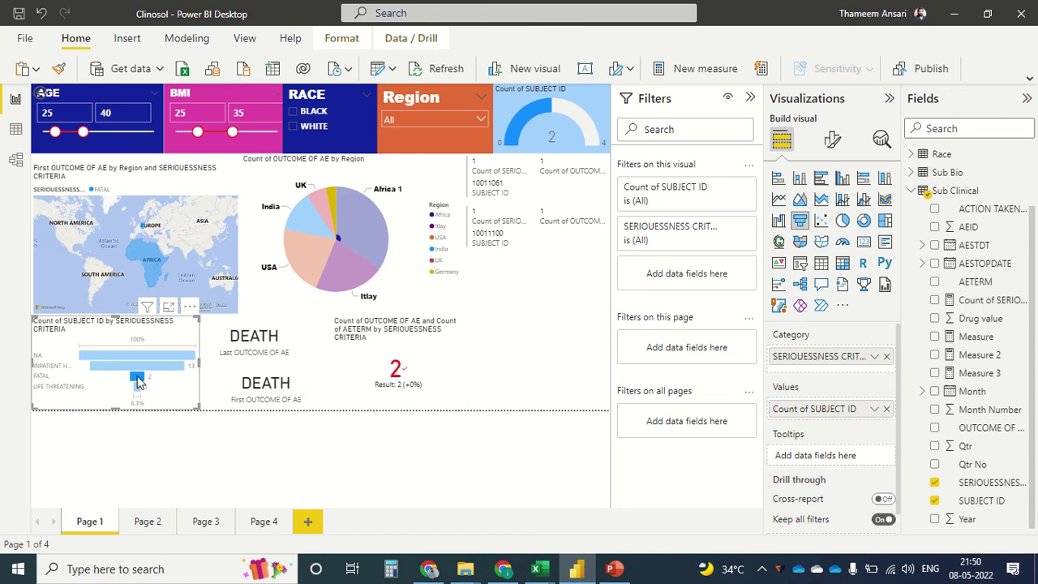
mouse_move(227, 288)
click(136, 395)
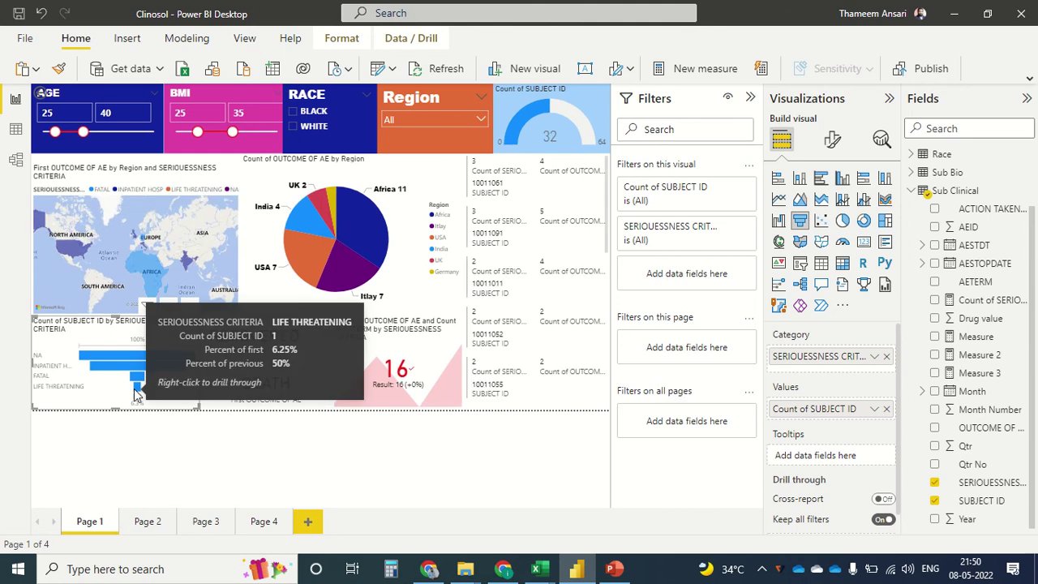
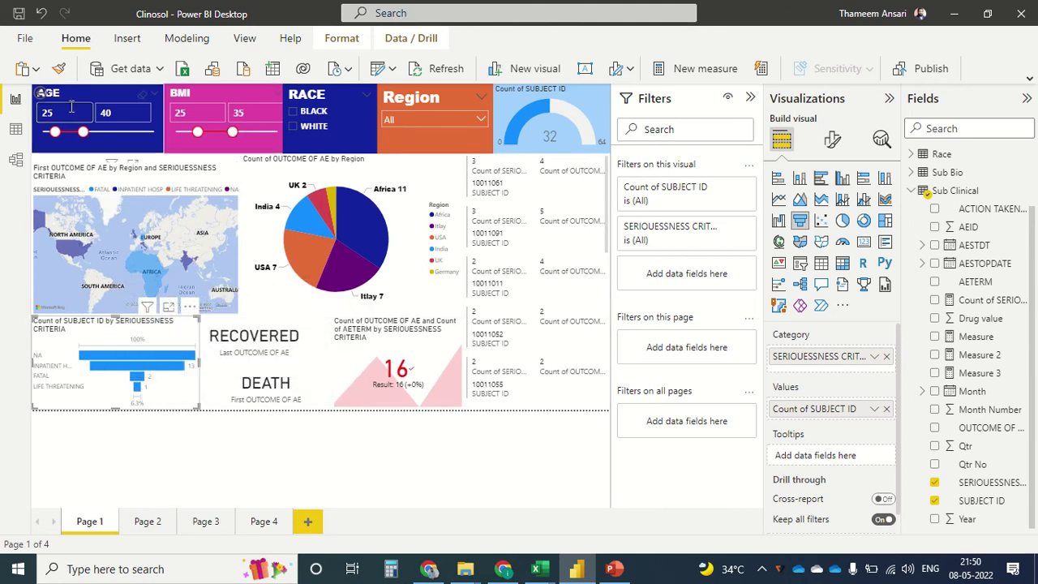
- Extend the AGE slicer's upper limit to 78, keeping its lower limit at 25
double_click(51, 112)
text(41)
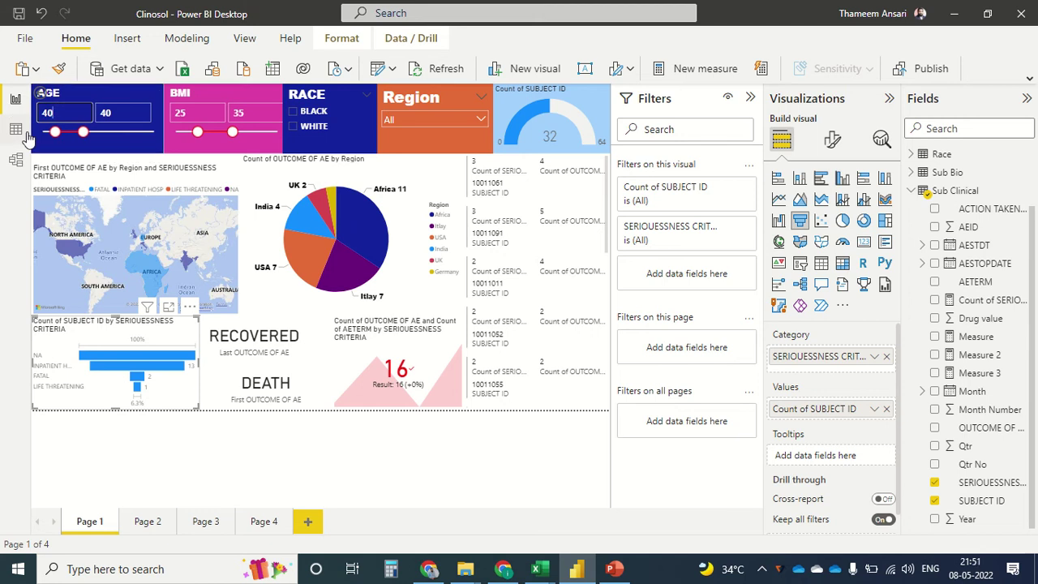
click(122, 113)
text(78)
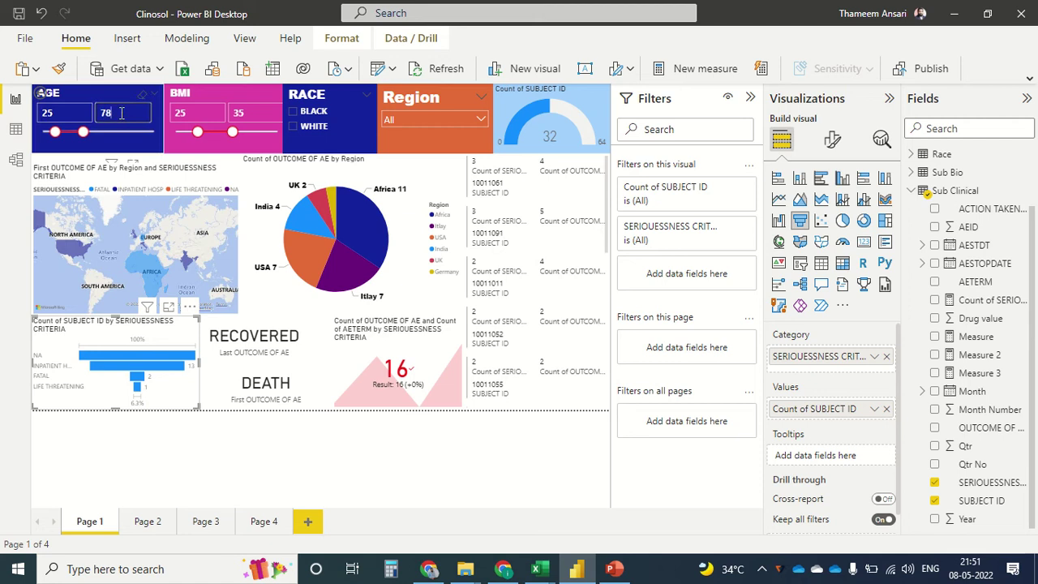
click(122, 146)
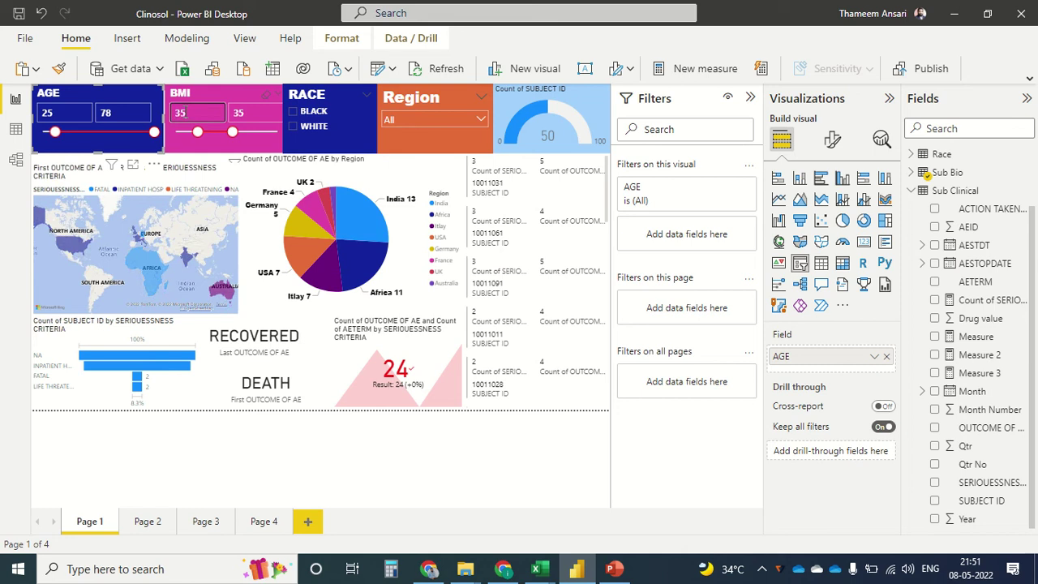
- Change the BMI slicer's range to 35 through 48
click(252, 115)
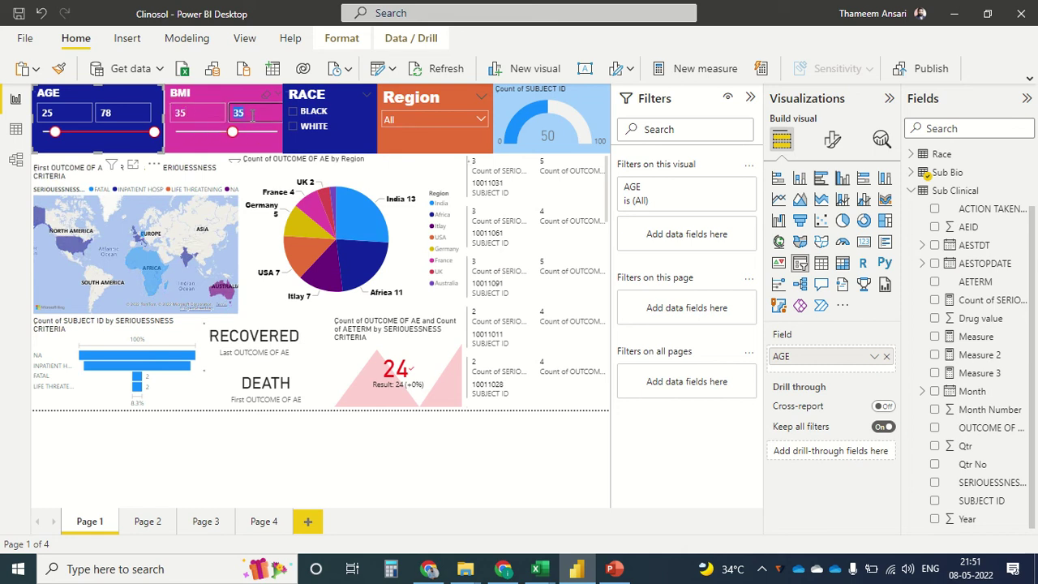
click(253, 142)
click(255, 113)
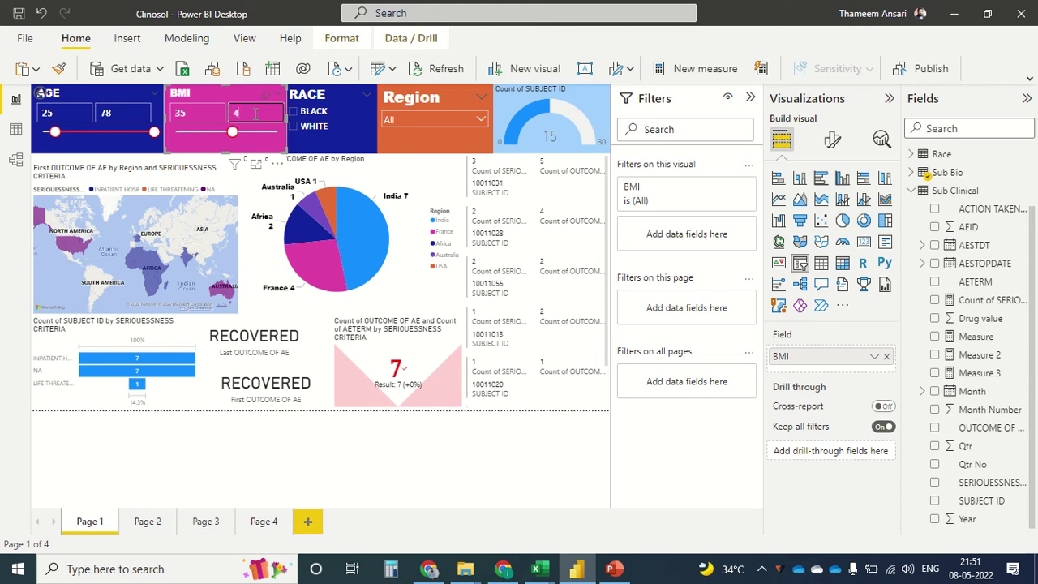
text(48)
key(Return)
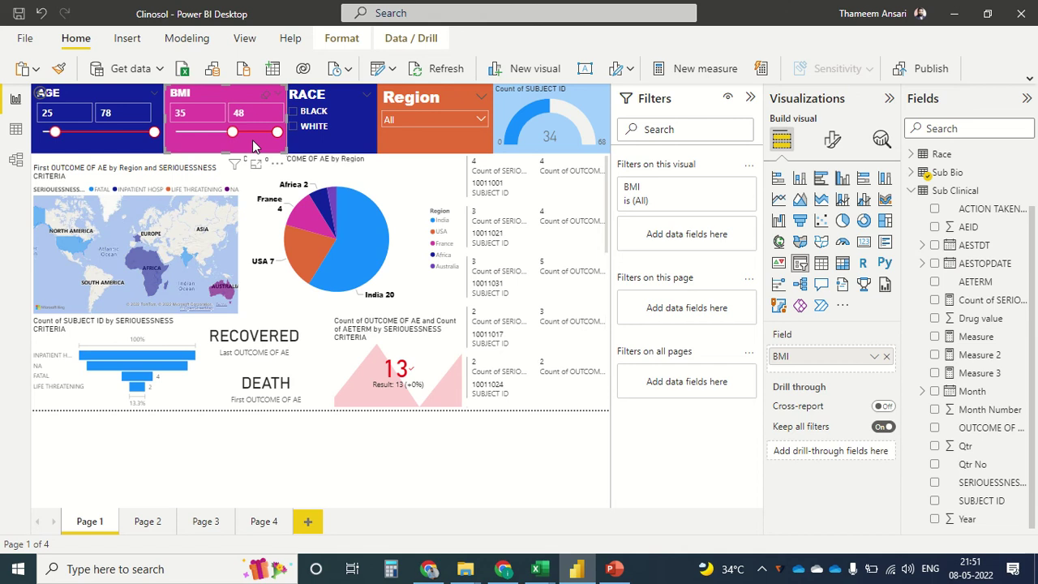
mouse_move(142, 383)
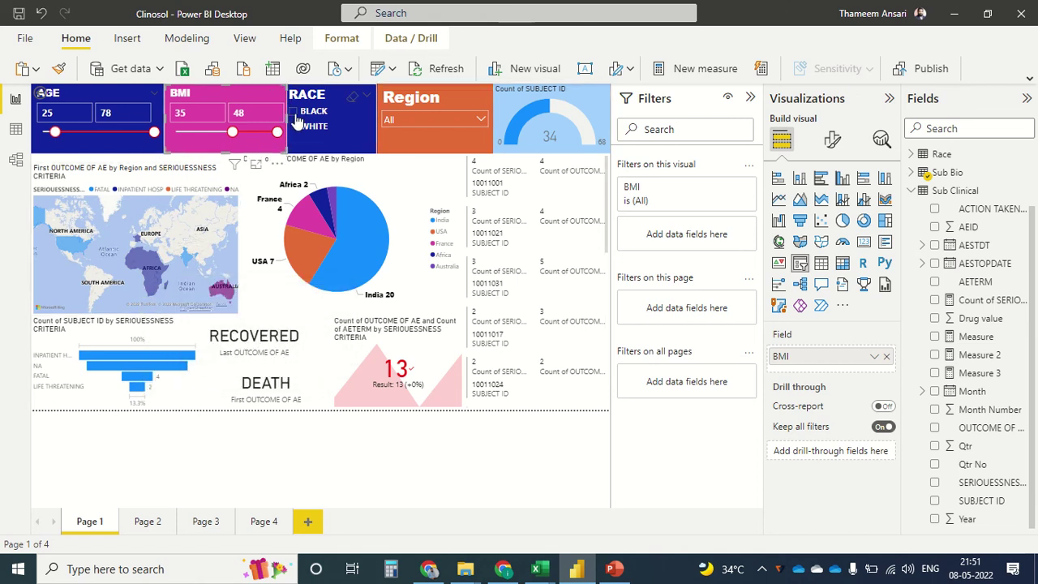
- Filter the report to BLACK in the RACE slicer
click(295, 118)
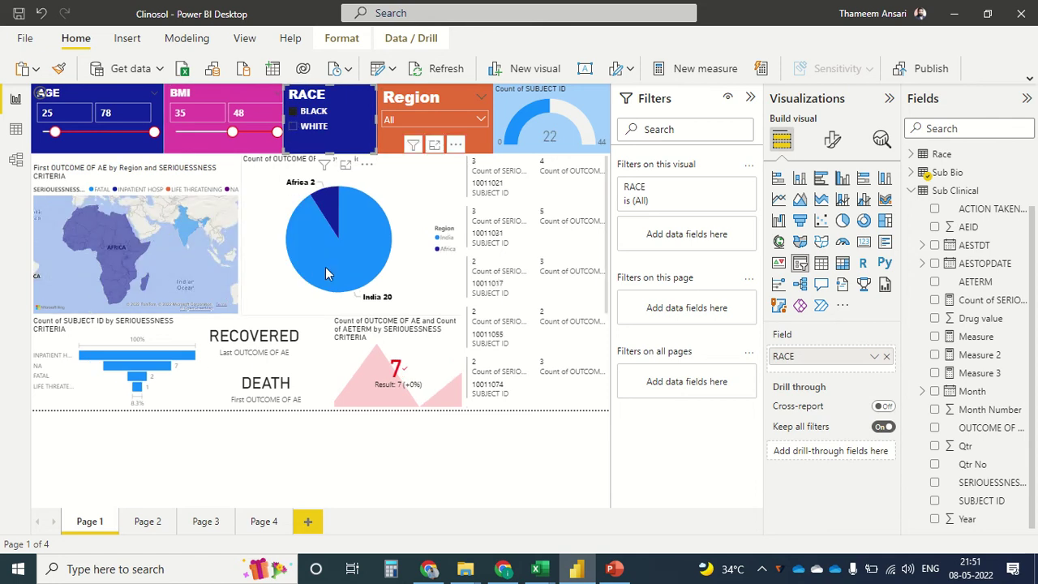
mouse_move(326, 273)
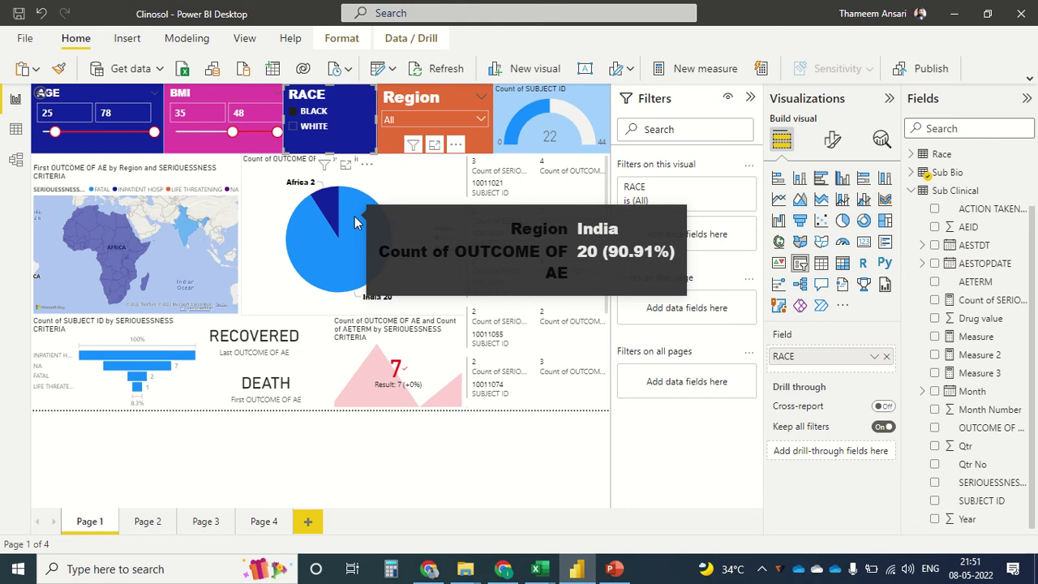
mouse_move(240, 225)
- Cross-filter the report by the Africa slice and switch to the India slice in the pie chart of AE outcomes by region
click(328, 205)
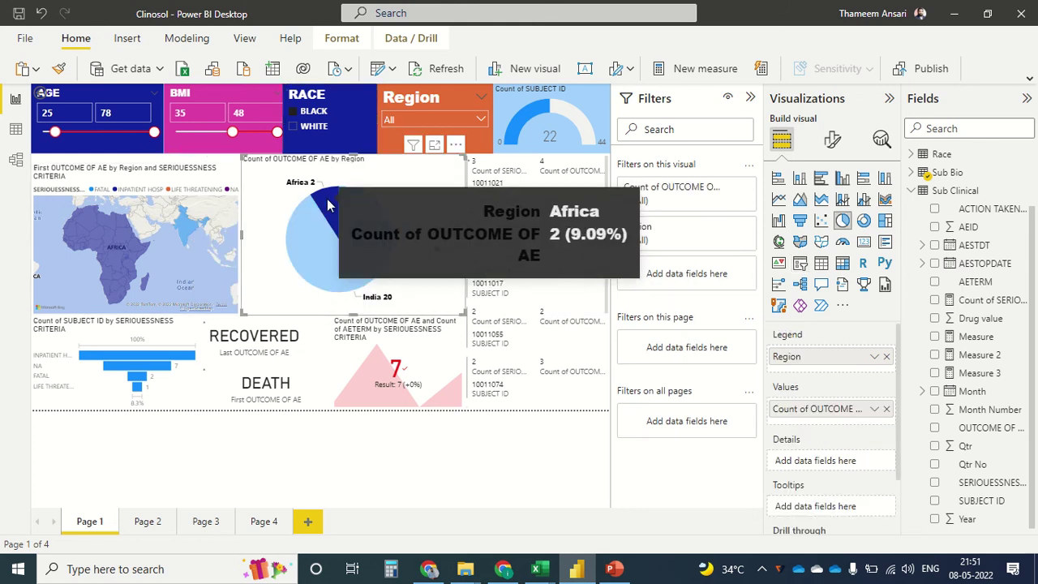
click(313, 251)
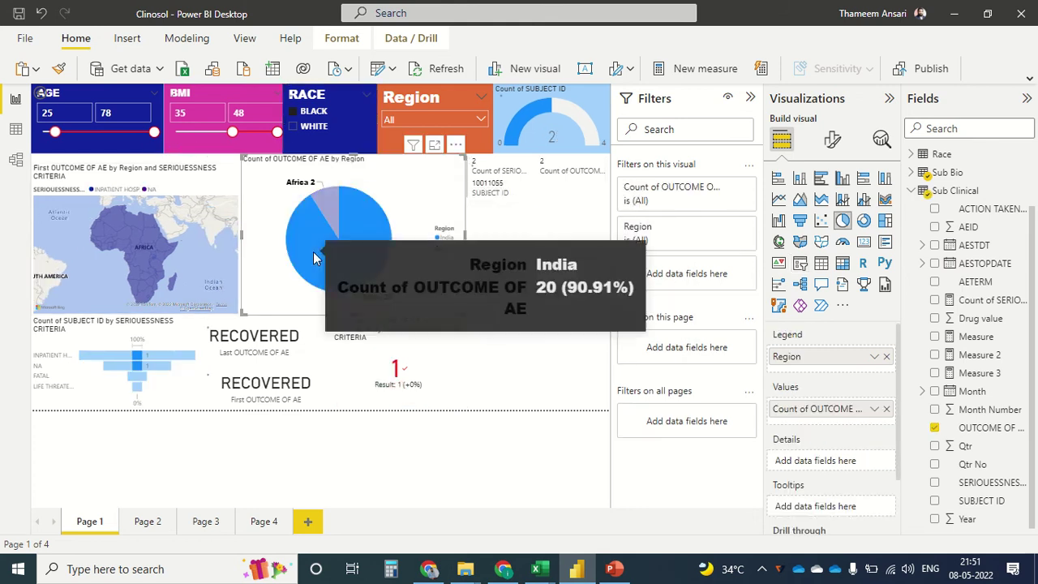
click(299, 179)
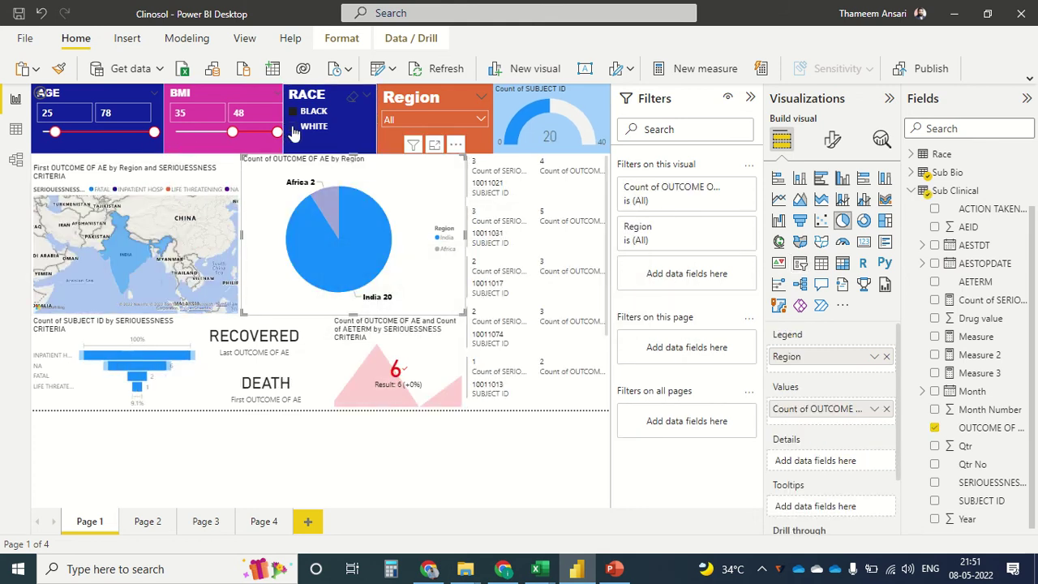
- Switch the RACE slicer to WHITE, examine the United States on the map, and clear the RACE selection
click(294, 133)
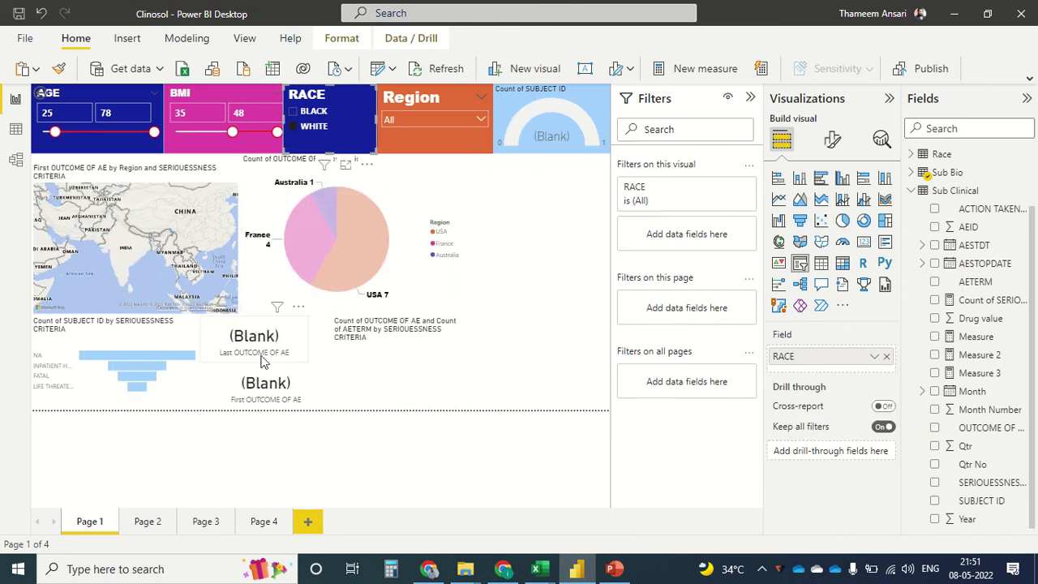
mouse_move(146, 312)
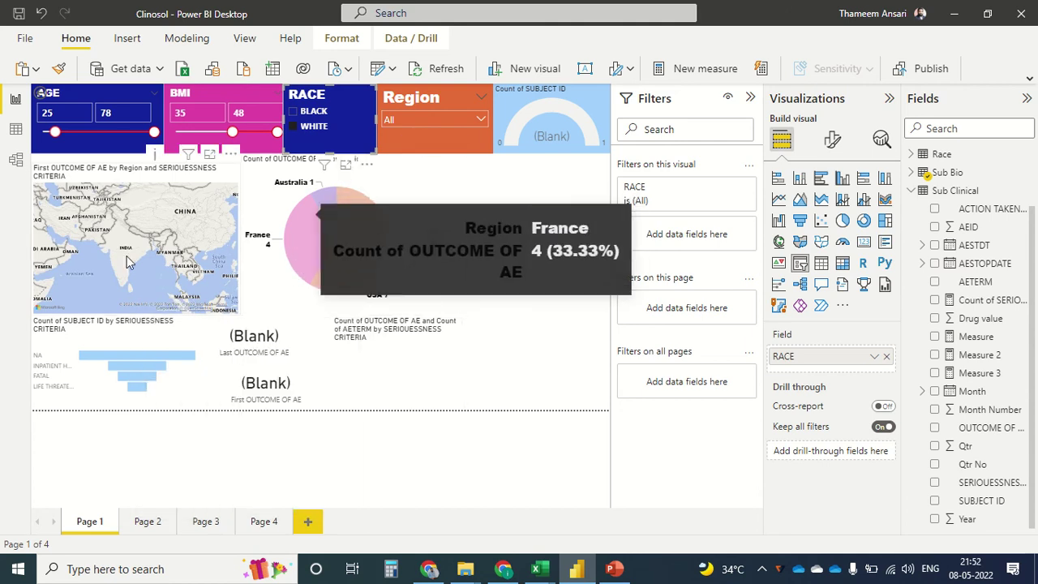
drag(80, 270, 213, 279)
drag(89, 270, 182, 271)
drag(48, 236, 195, 290)
drag(130, 245, 209, 300)
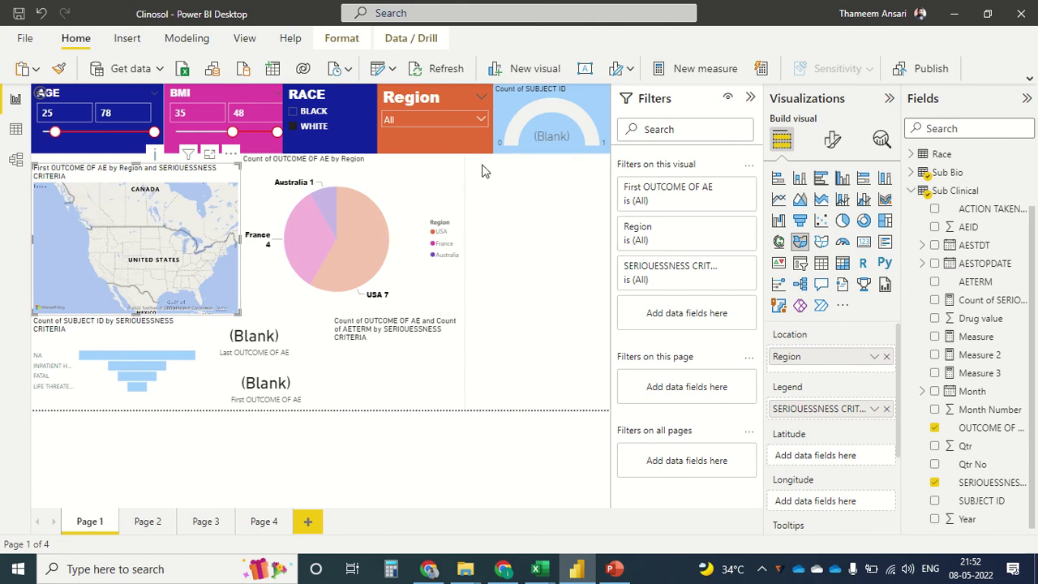
click(292, 127)
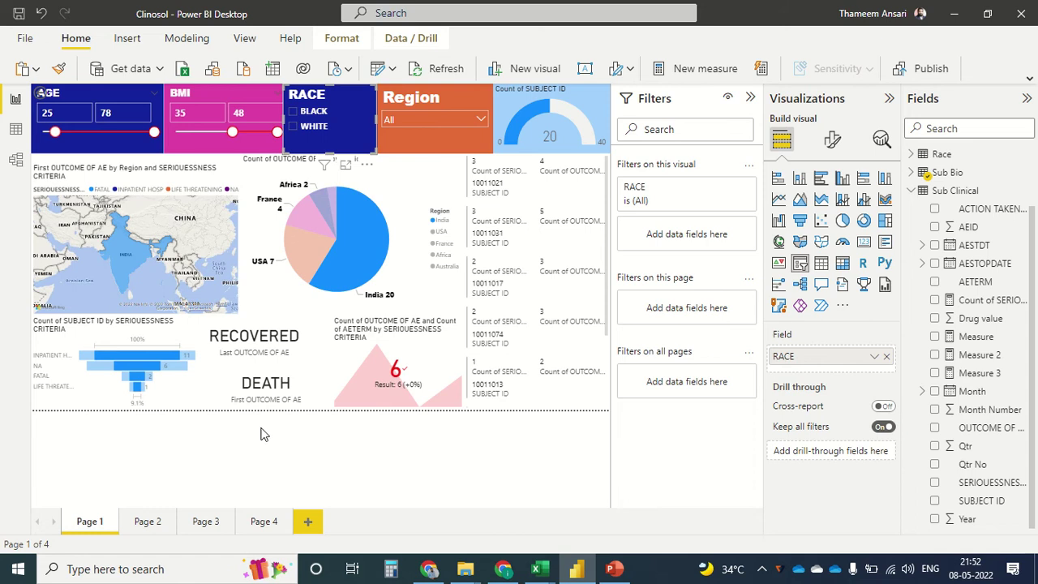
- Open Page 2 of the report and reset its AGE and BMI slicers to their full ranges
click(147, 522)
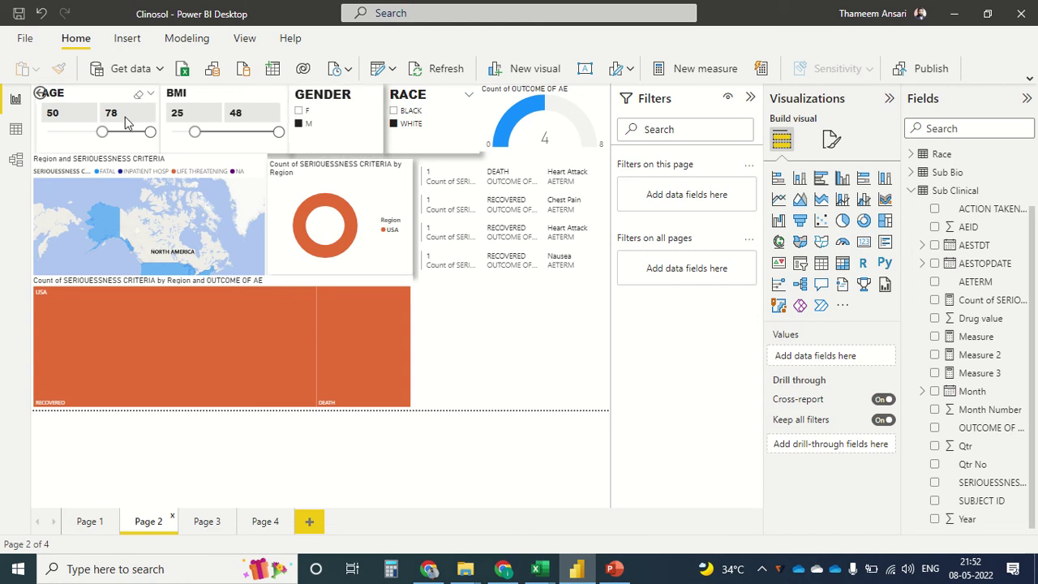
click(140, 97)
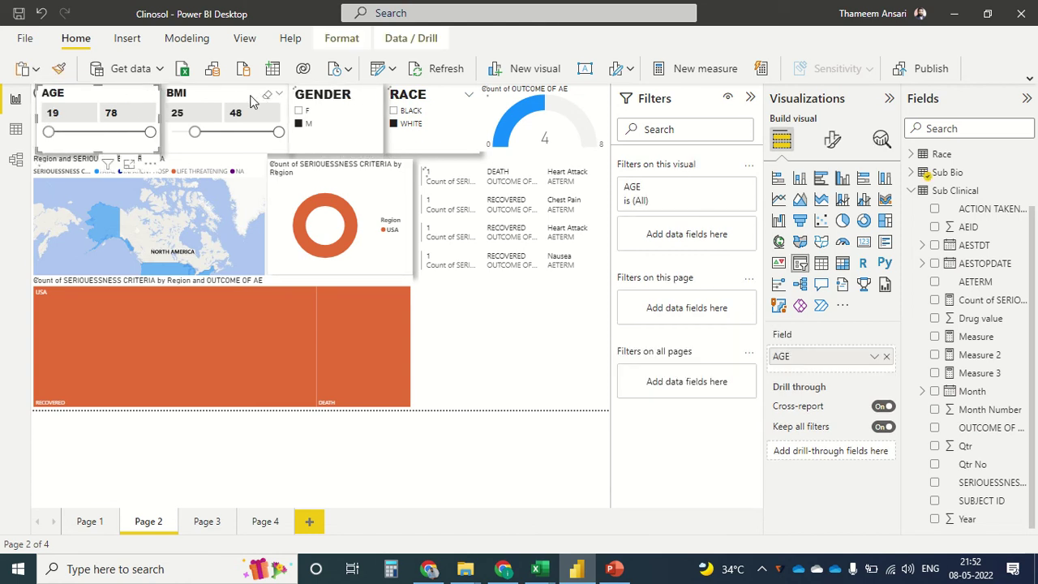
click(269, 97)
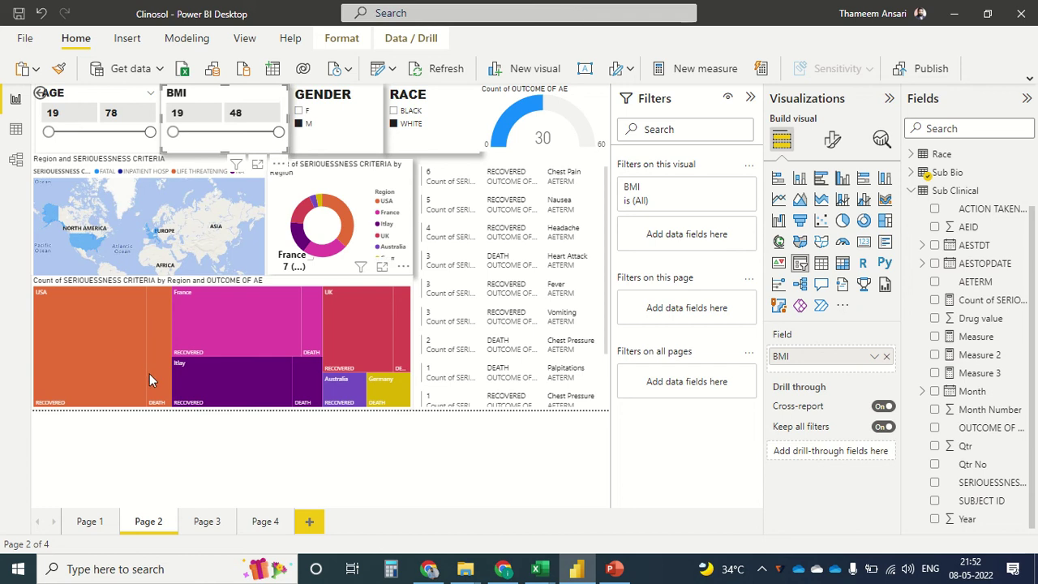
- Collapse the Filters, Visualizations and Fields panes to enlarge the report canvas
click(749, 99)
click(890, 100)
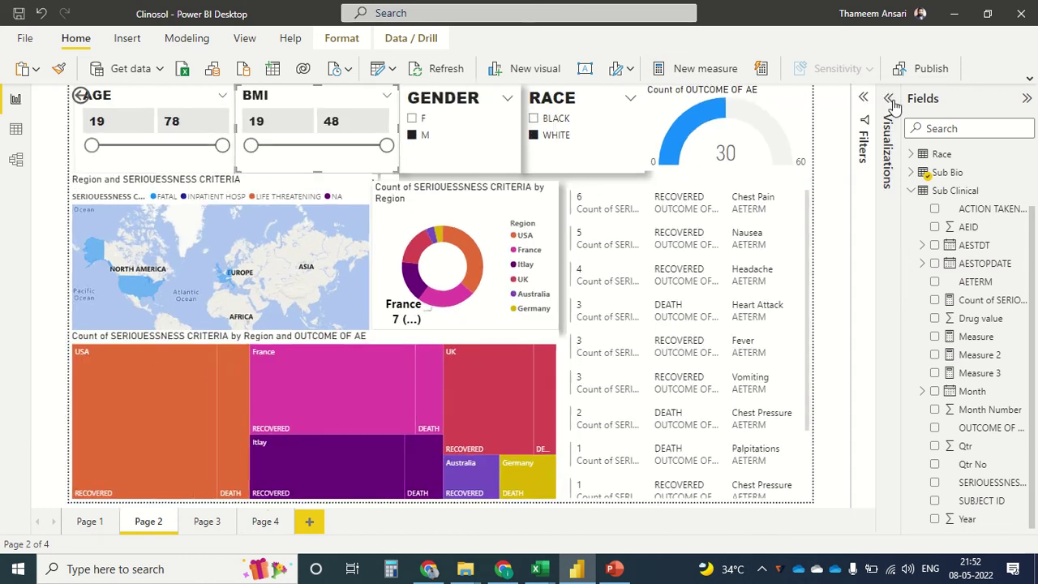
click(1027, 100)
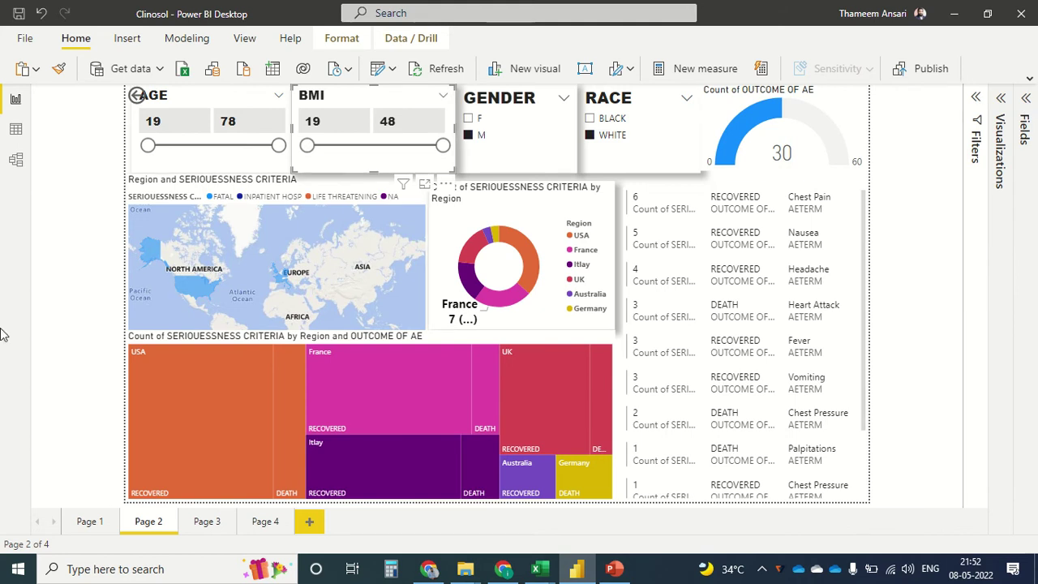
- Cross-filter the page in the treemap by USA RECOVERED, USA DEATH, France RECOVERED and France DEATH, ending on USA RECOVERED
click(164, 393)
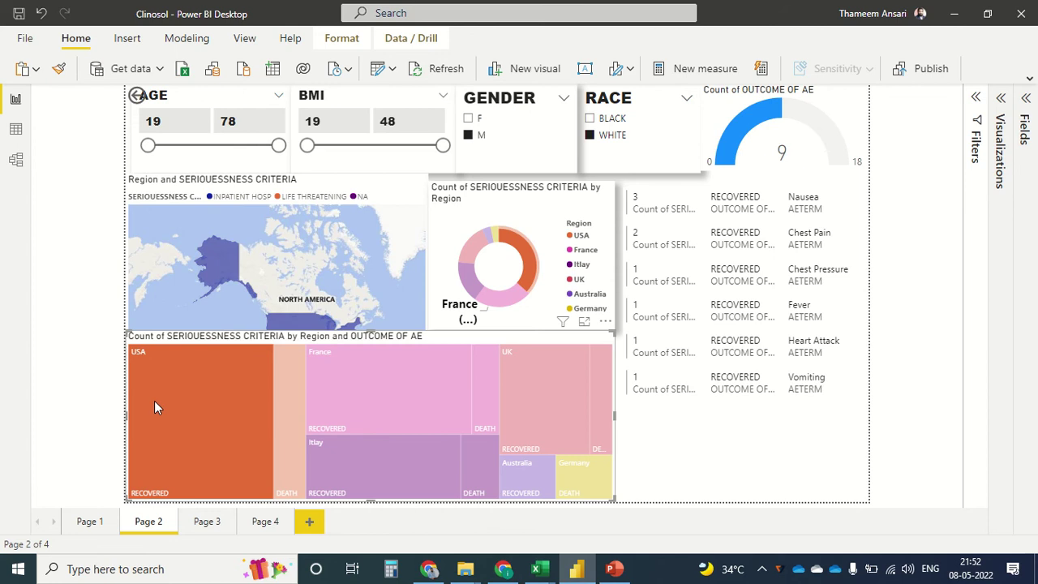
mouse_move(154, 401)
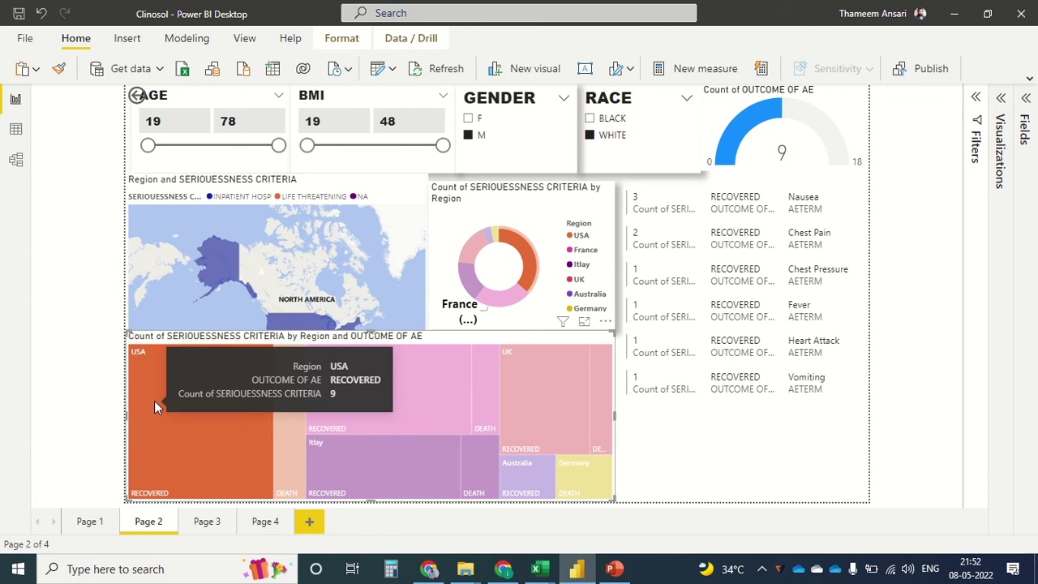
click(297, 461)
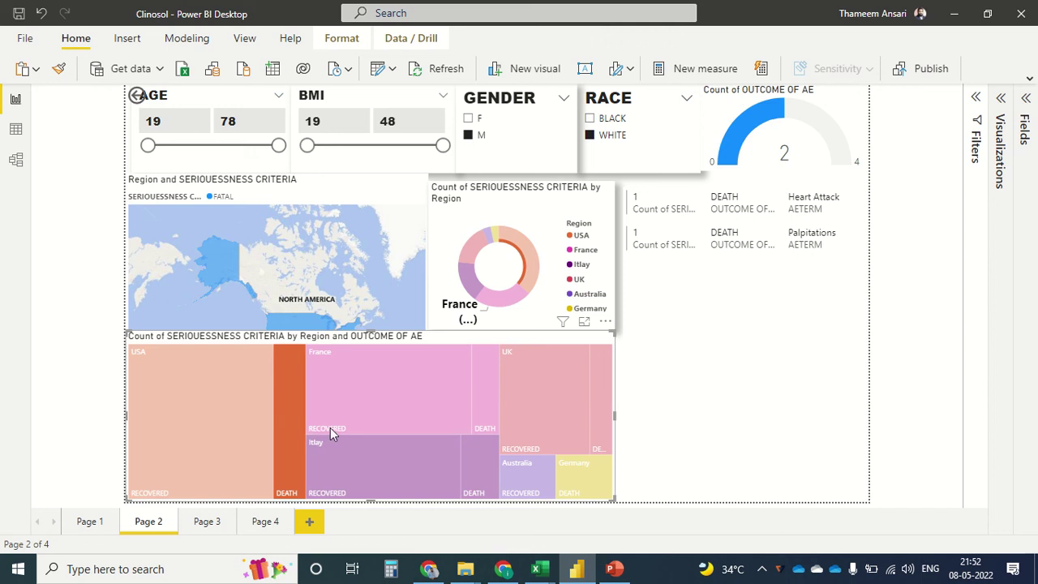
click(393, 398)
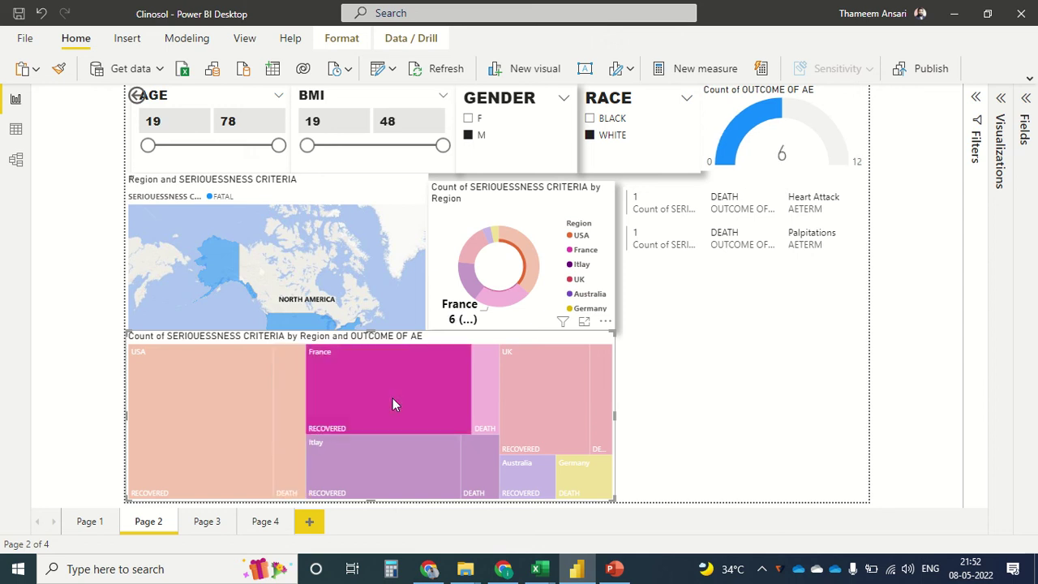
click(489, 401)
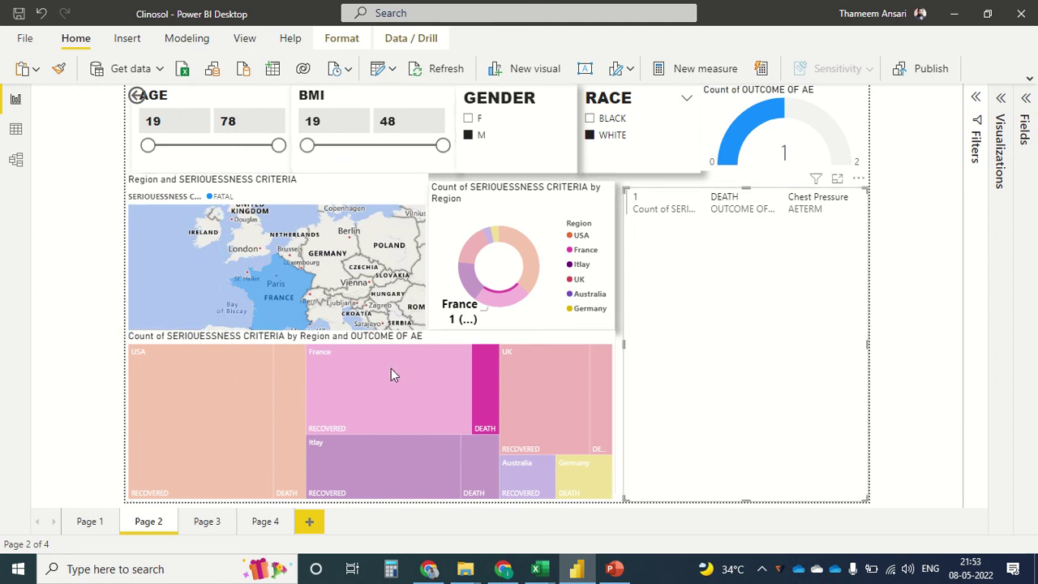
click(137, 388)
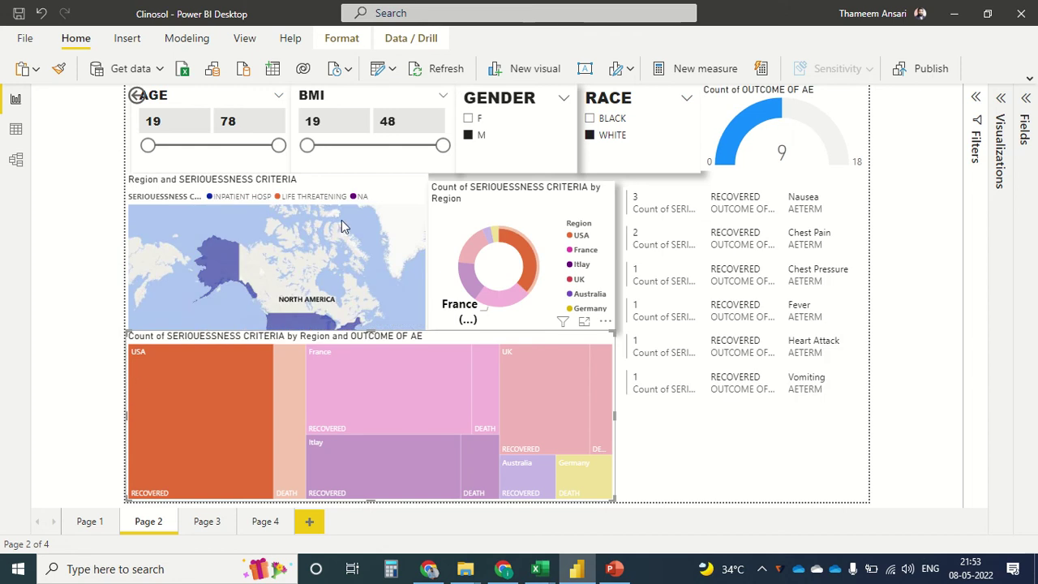
- Clear the M and WHITE selections and filter the page to GENDER F and RACE BLACK
click(485, 138)
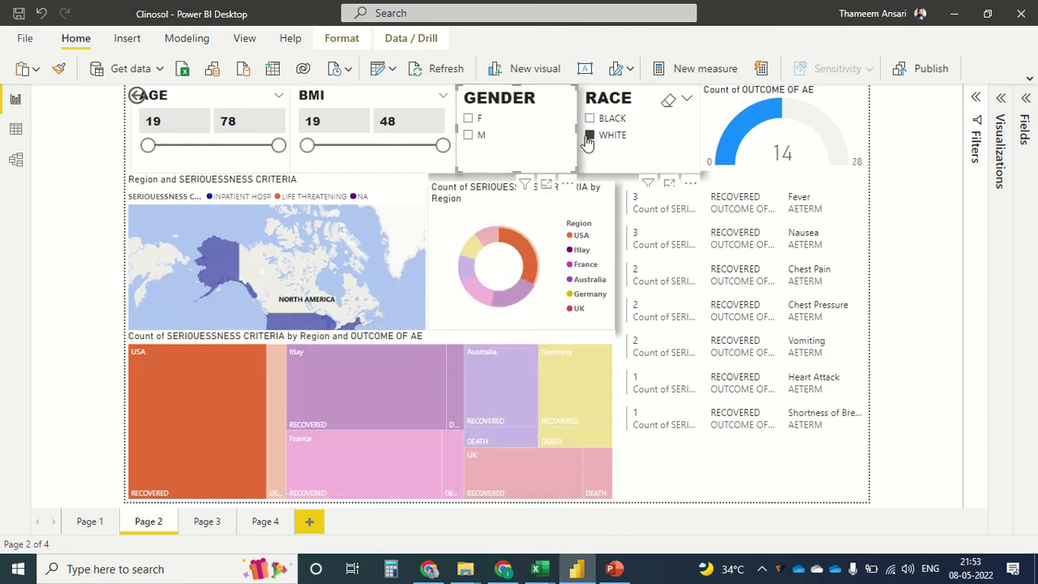
click(469, 119)
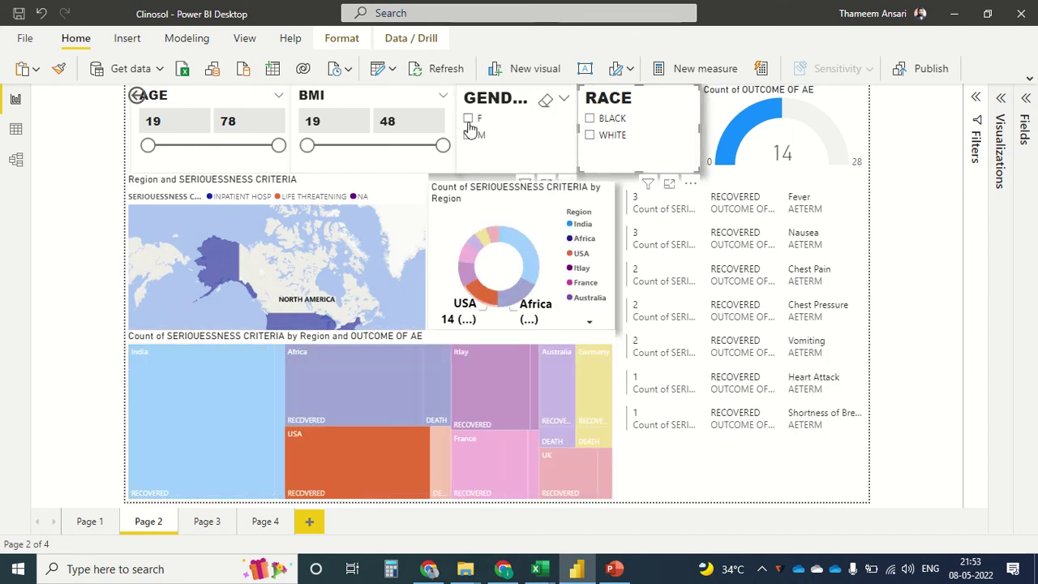
click(589, 119)
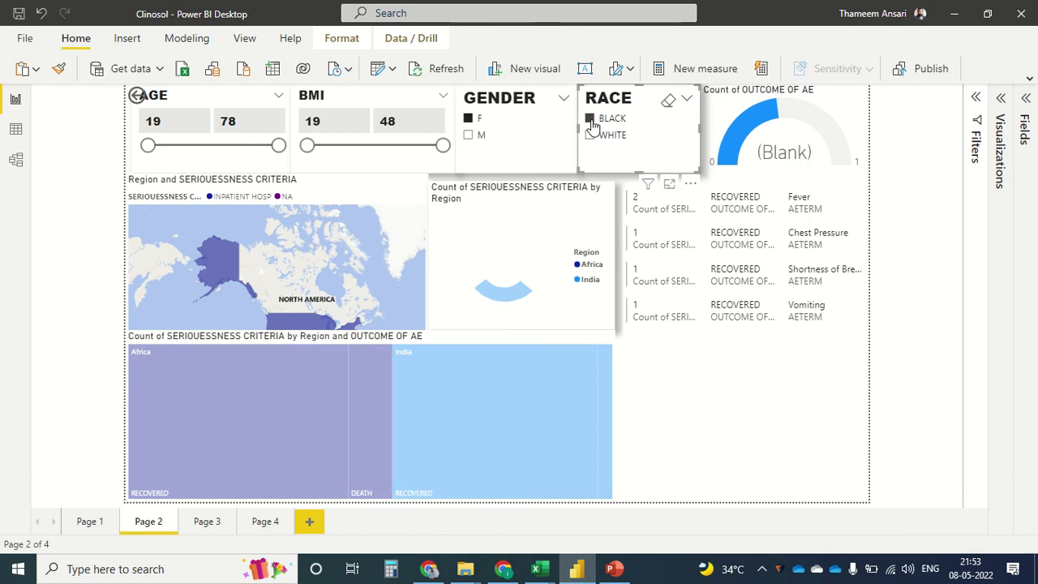
- Set the BMI slicer's range to 25 through 48 and the AGE slicer's range to 40 through 78
drag(307, 146, 335, 153)
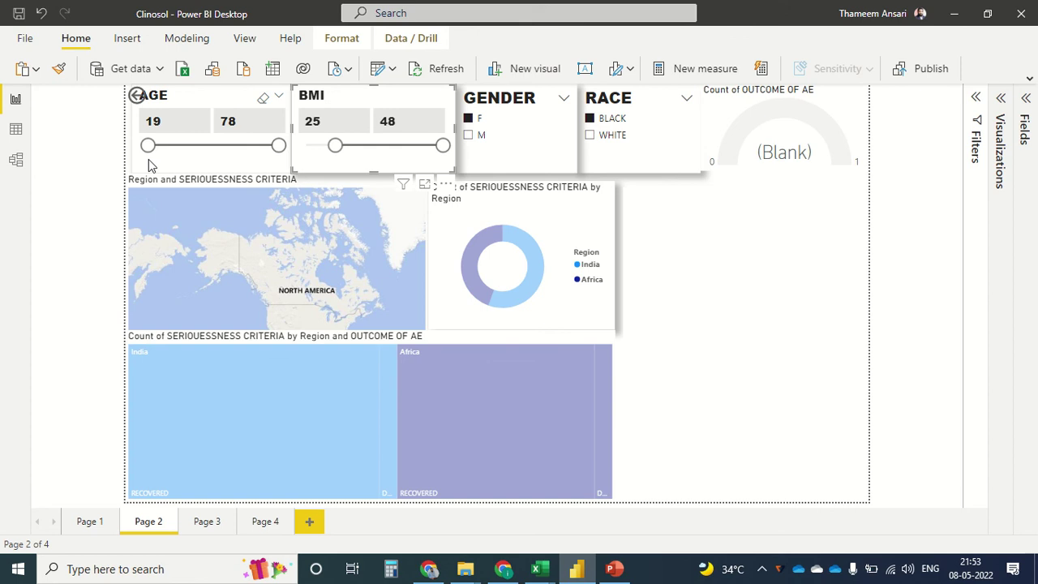
drag(148, 148, 194, 148)
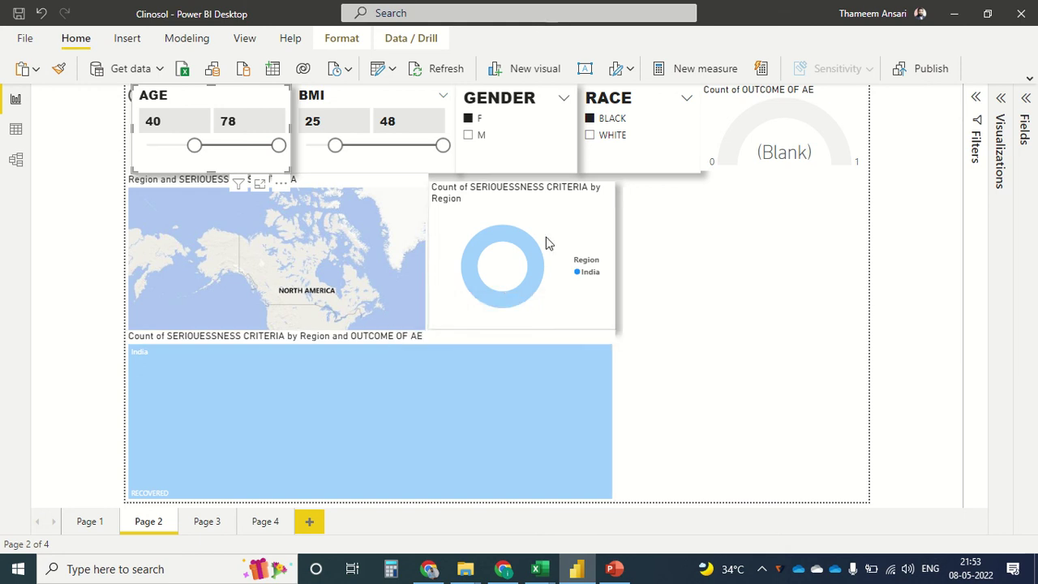
- Switch GENDER to M and alternate the RACE slicer between WHITE and BLACK, ending on WHITE
click(468, 135)
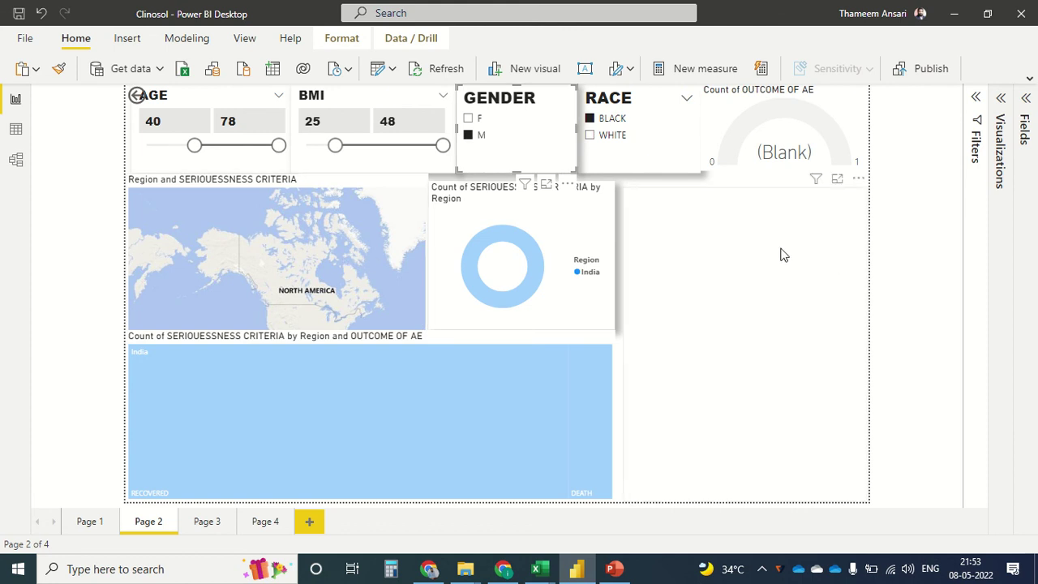
click(590, 136)
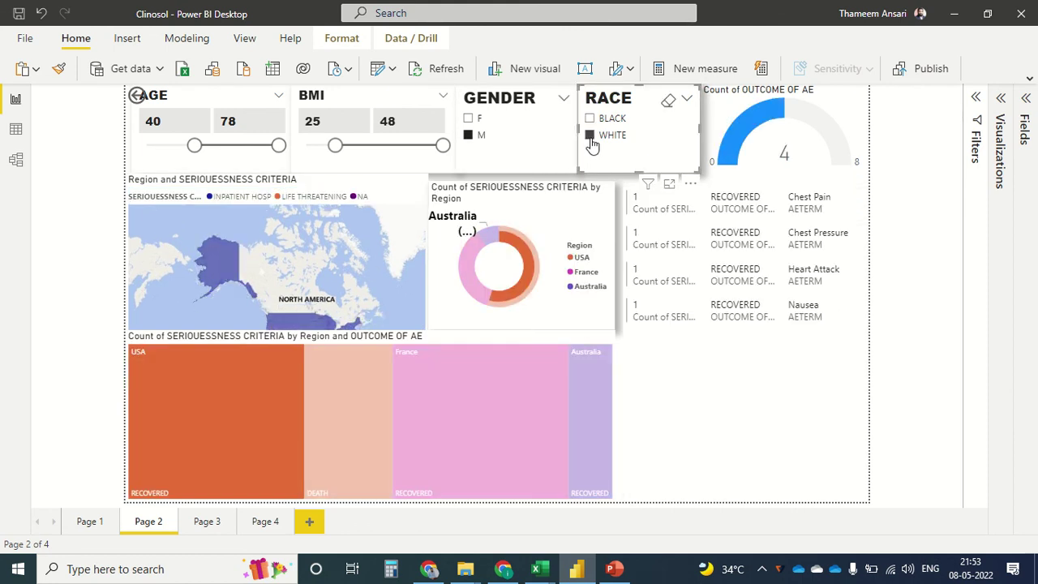
click(589, 118)
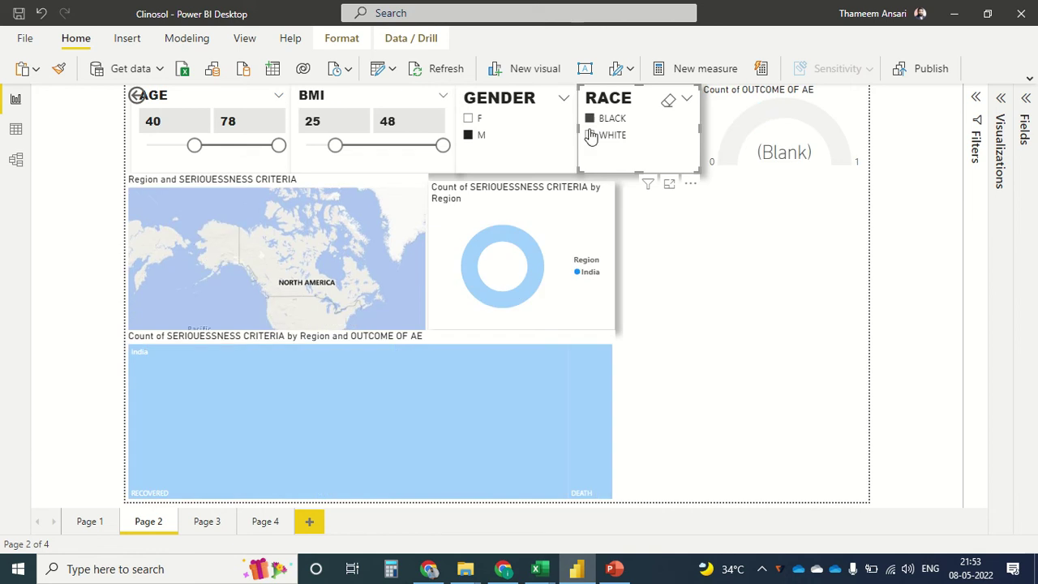
click(591, 136)
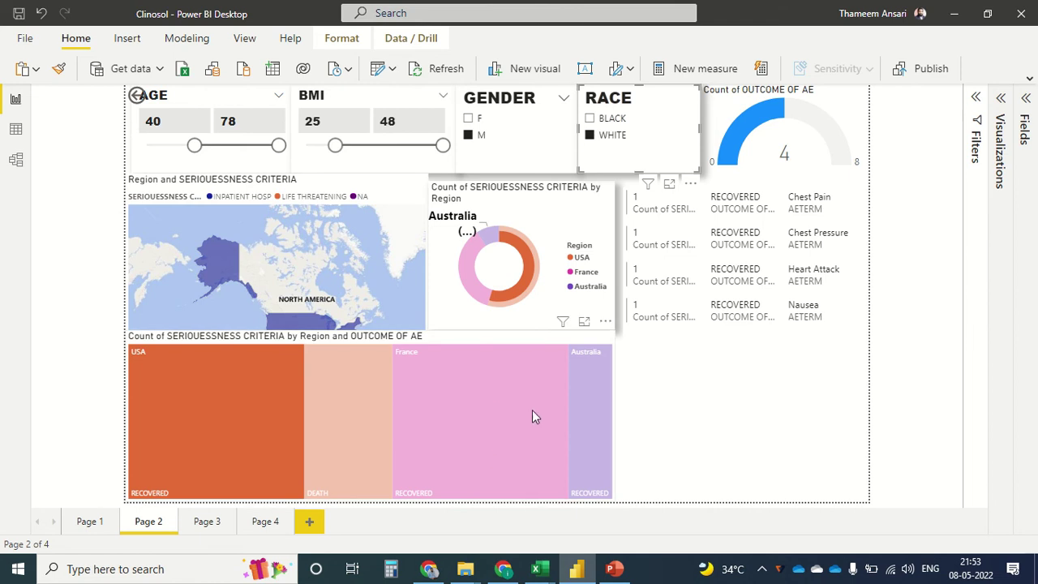
- Open Page 3, clear the June 2012 selection in the Month slicer, and filter the adverse-event table to 01 January 2012
click(206, 523)
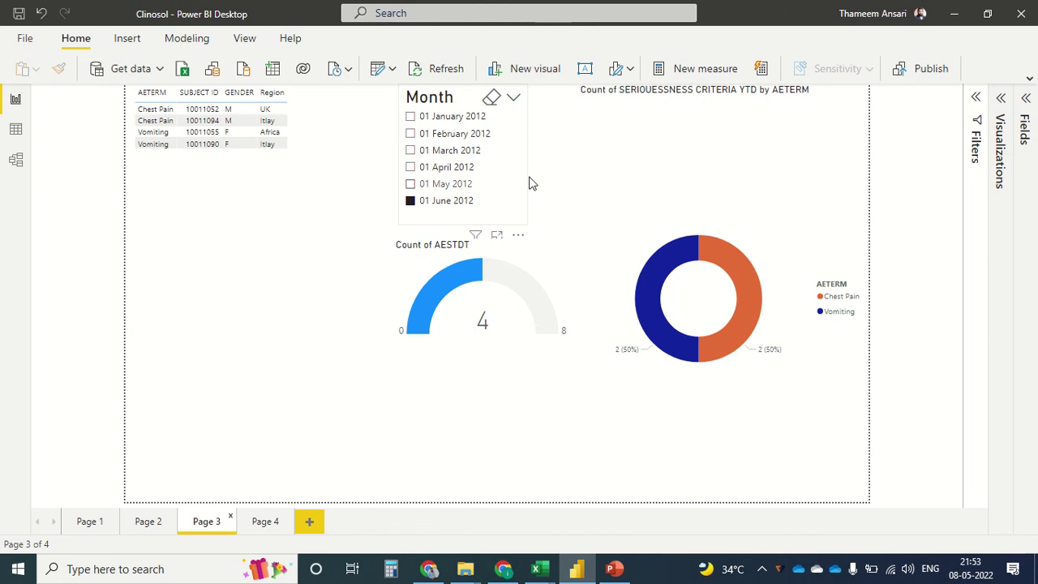
click(410, 201)
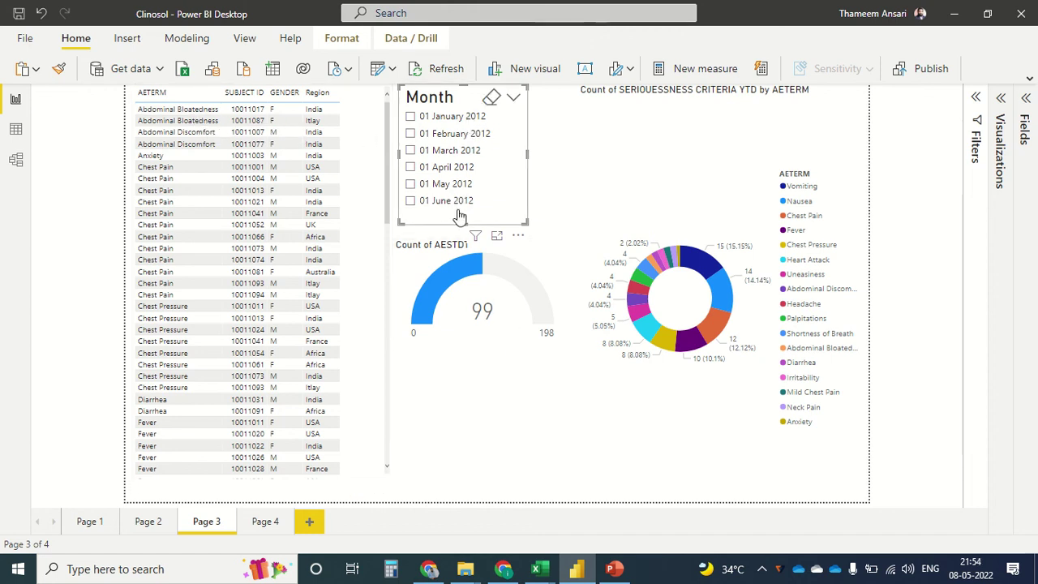
click(409, 117)
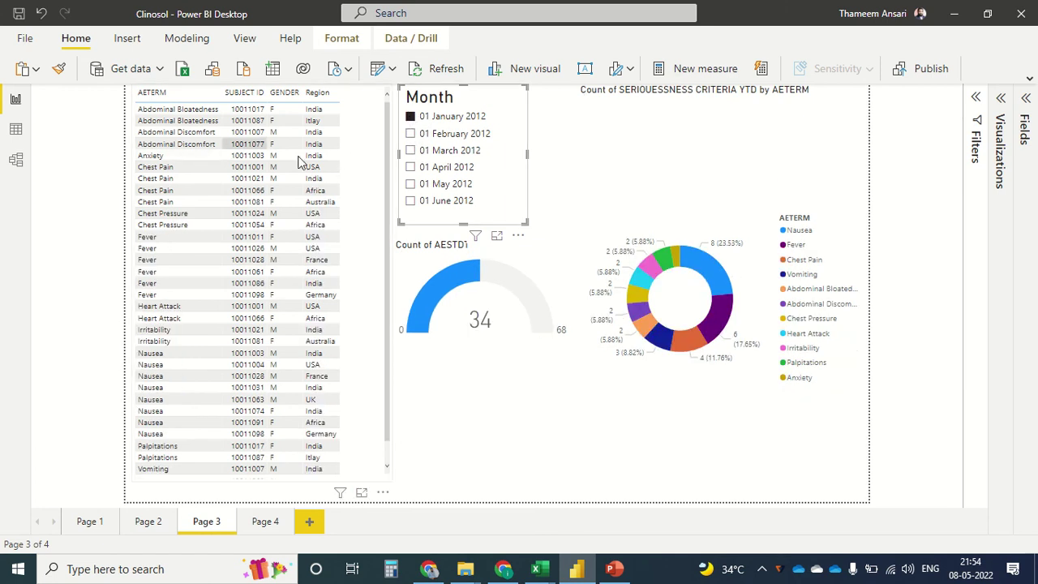
scroll(308, 260, down, 1)
scroll(294, 345, up, 1)
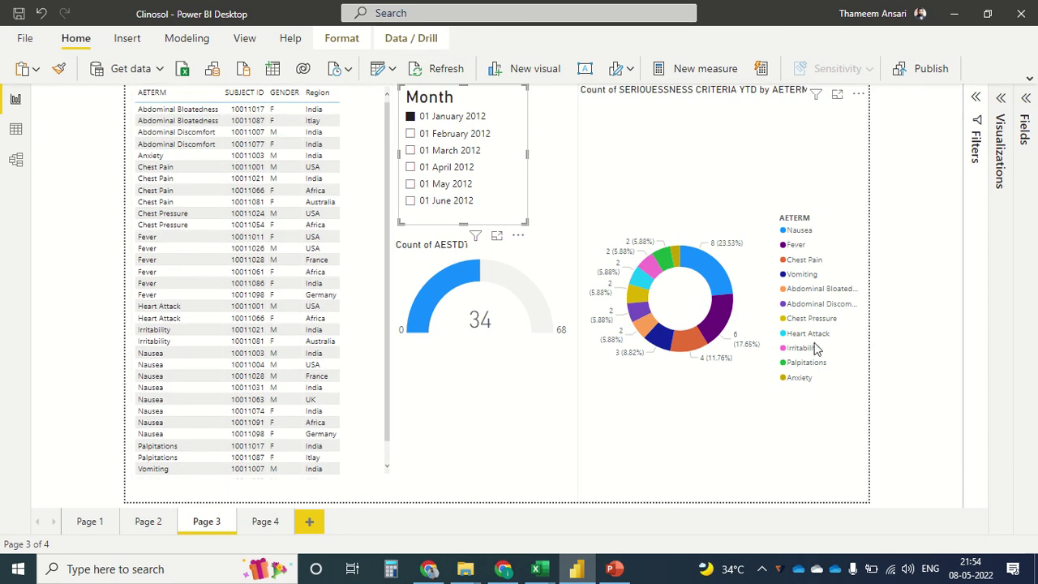
- Examine the subjects behind the Nausea, Fever, Chest Pain, Vomiting and Abdominal Bloatedness slices of the AETERM donut chart
click(716, 280)
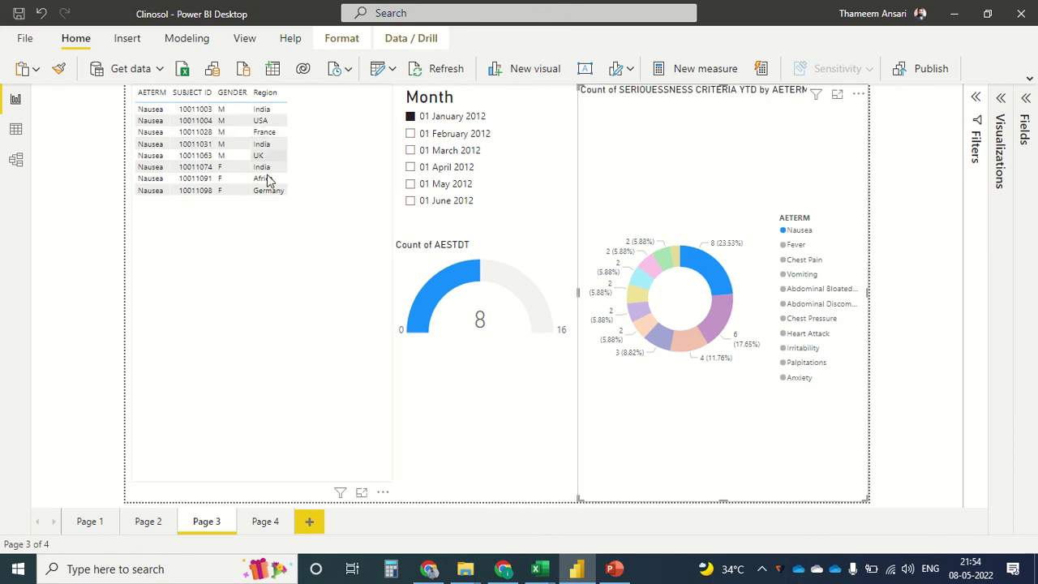
click(720, 323)
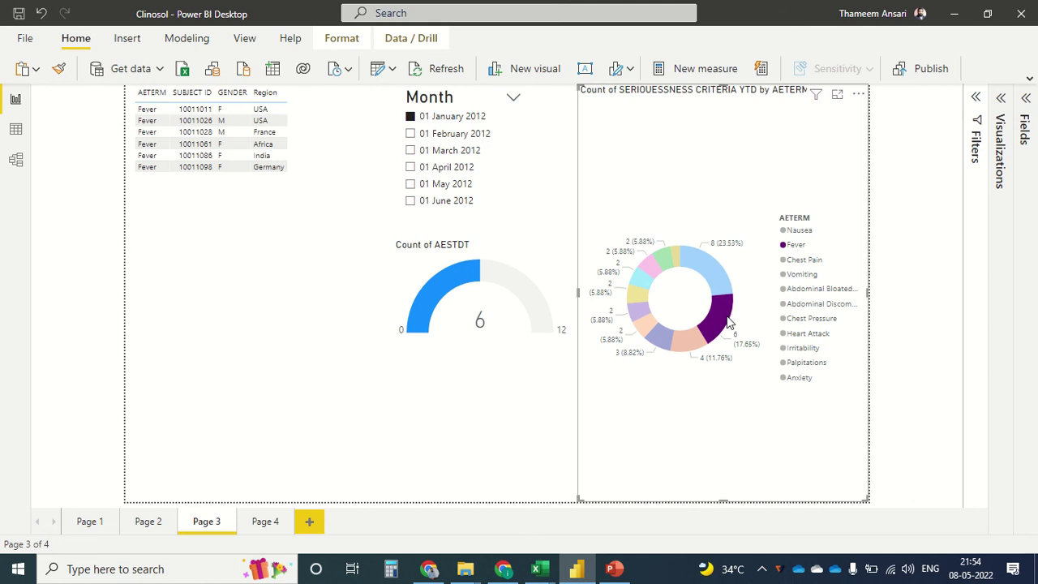
click(685, 341)
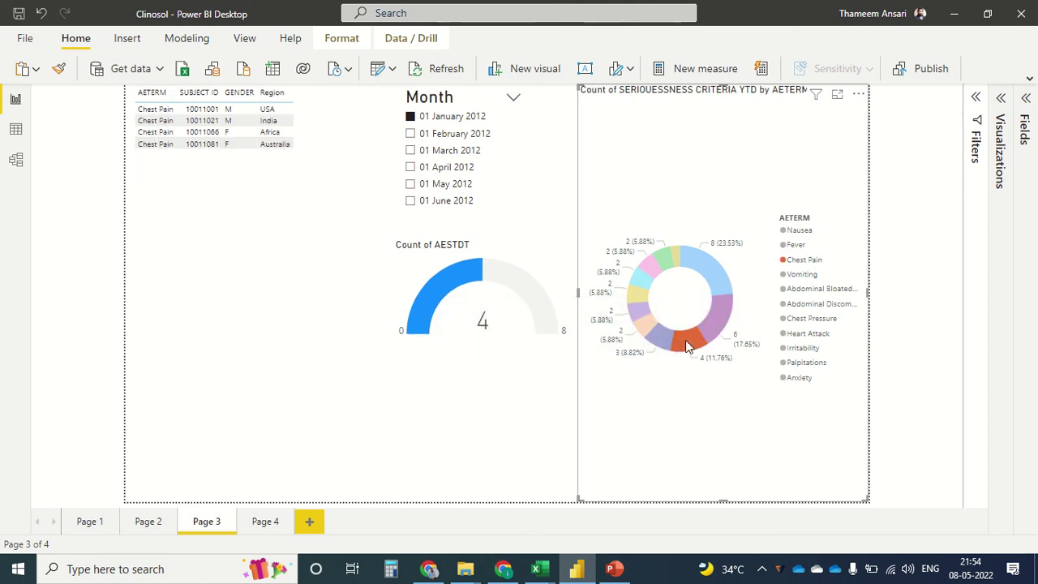
click(659, 339)
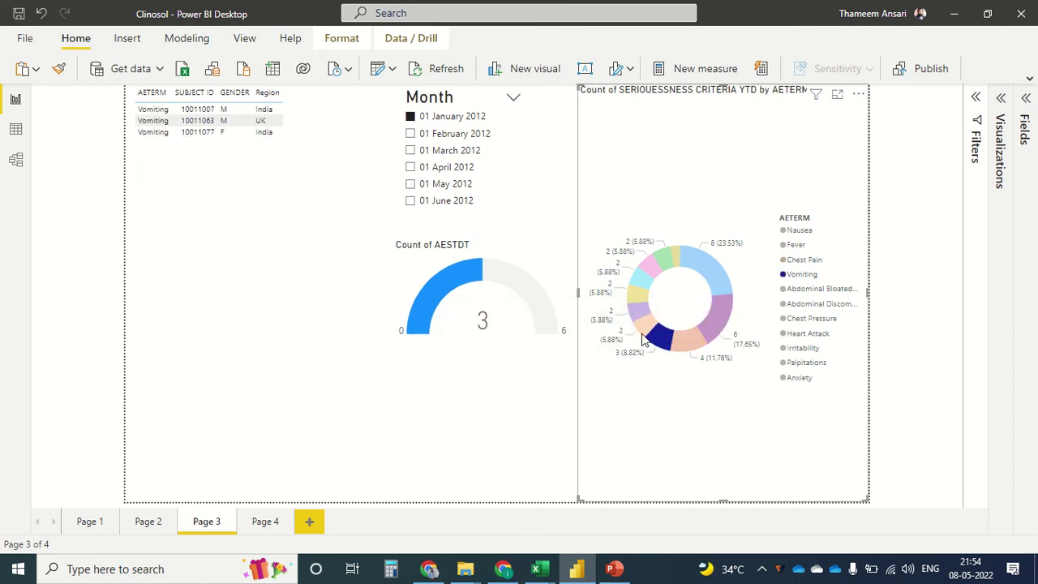
click(649, 325)
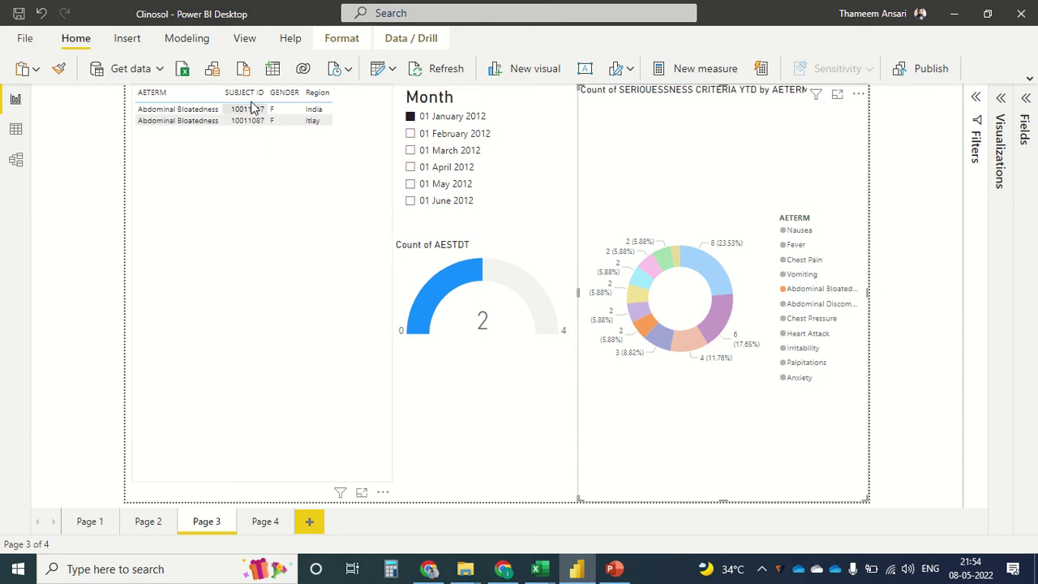
- Filter Page 3 month by month from 01 February 2012 through 01 June 2012, leaving June selected
click(409, 135)
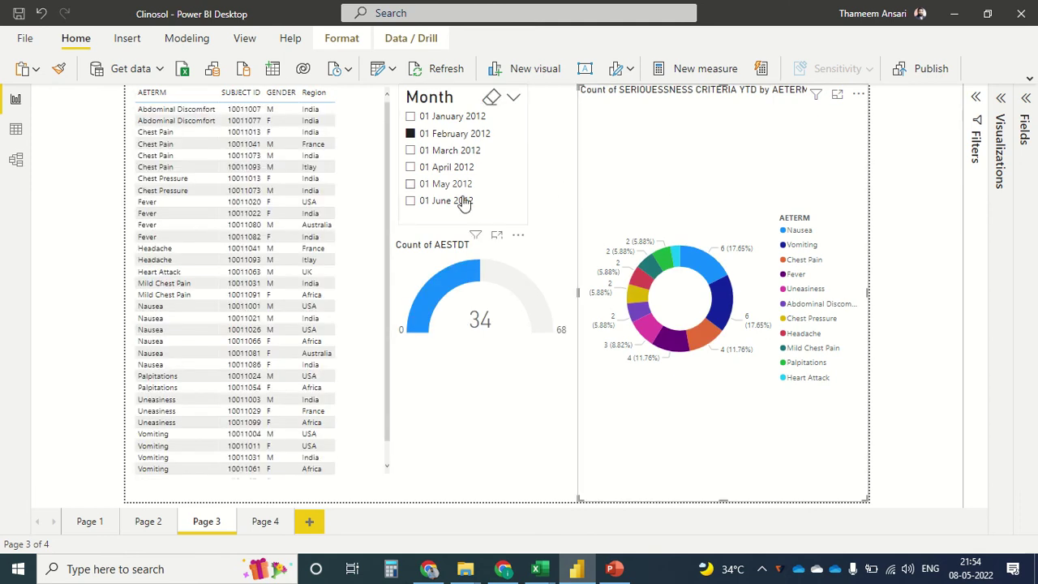
mouse_move(474, 328)
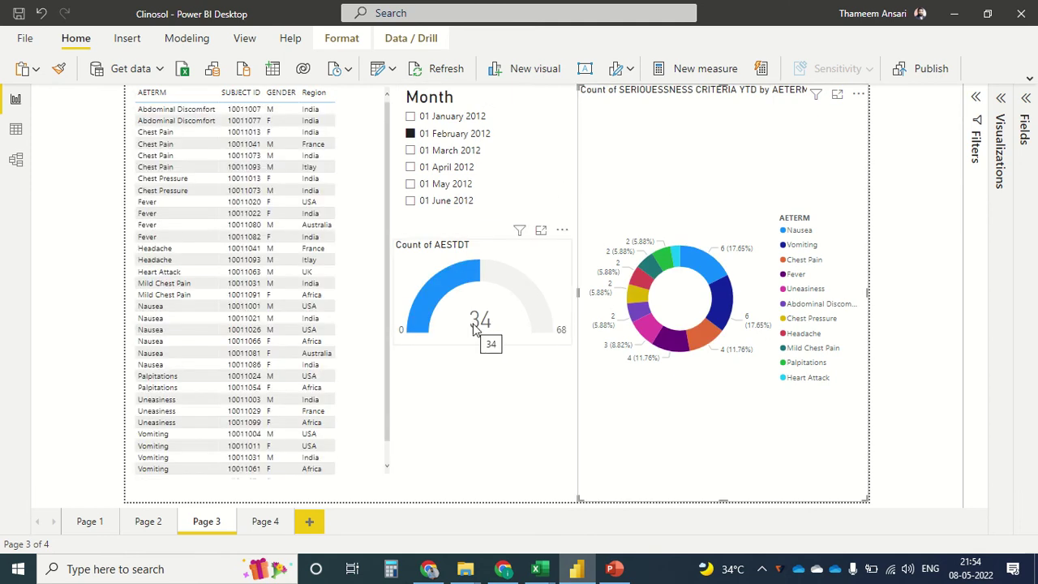
click(409, 151)
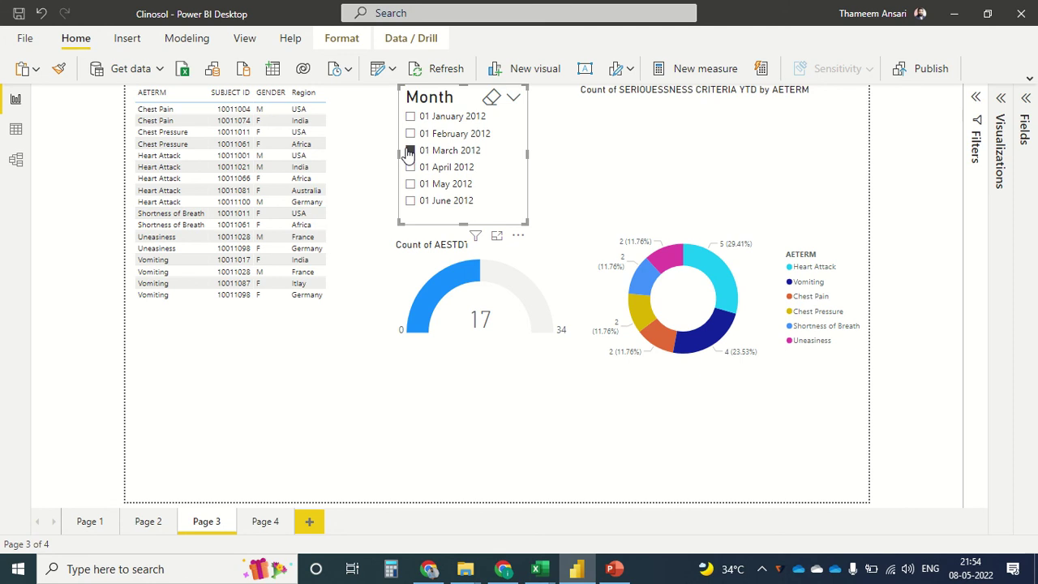
click(410, 167)
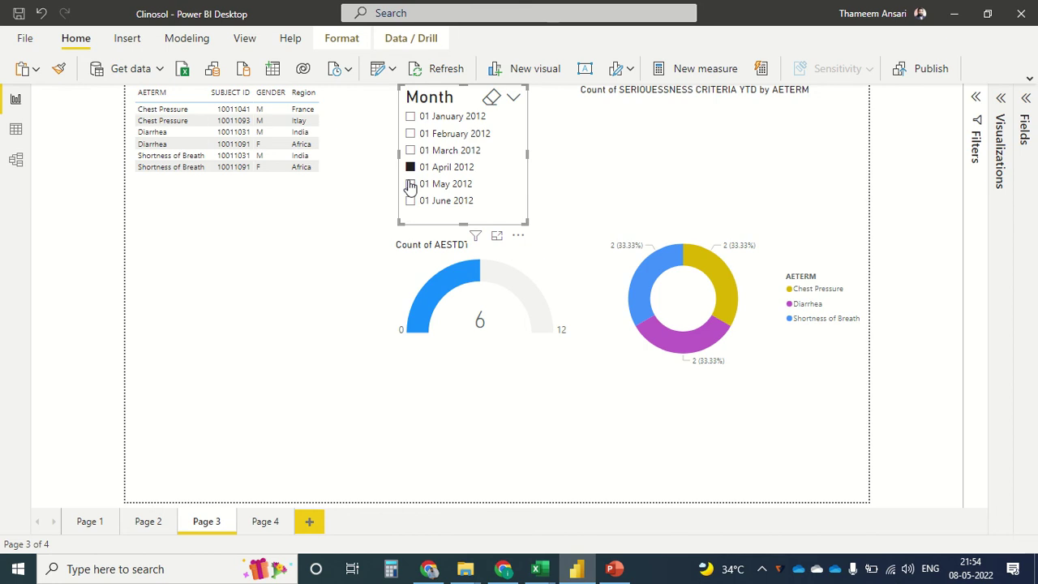
click(410, 184)
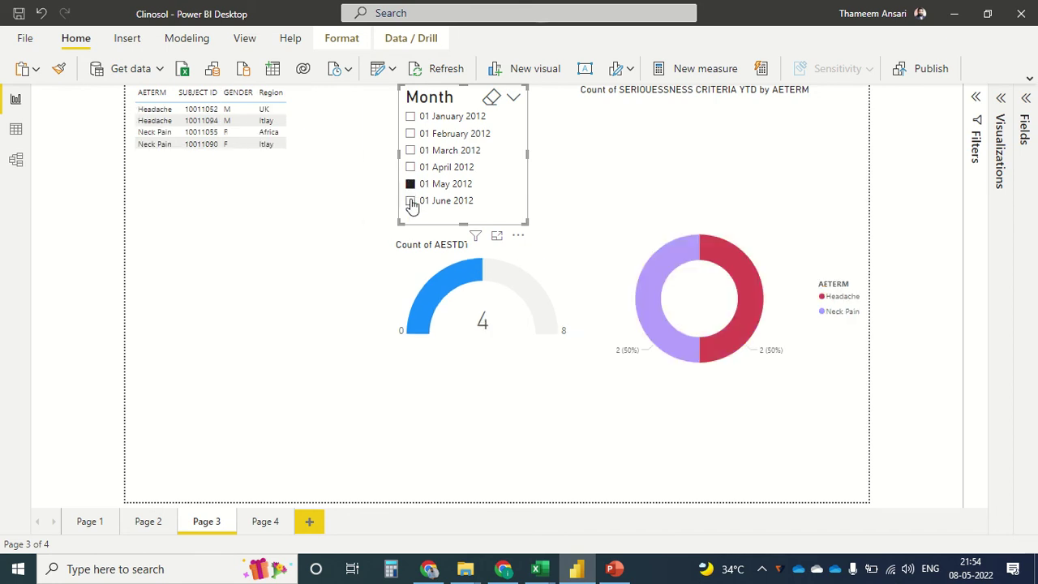
click(410, 201)
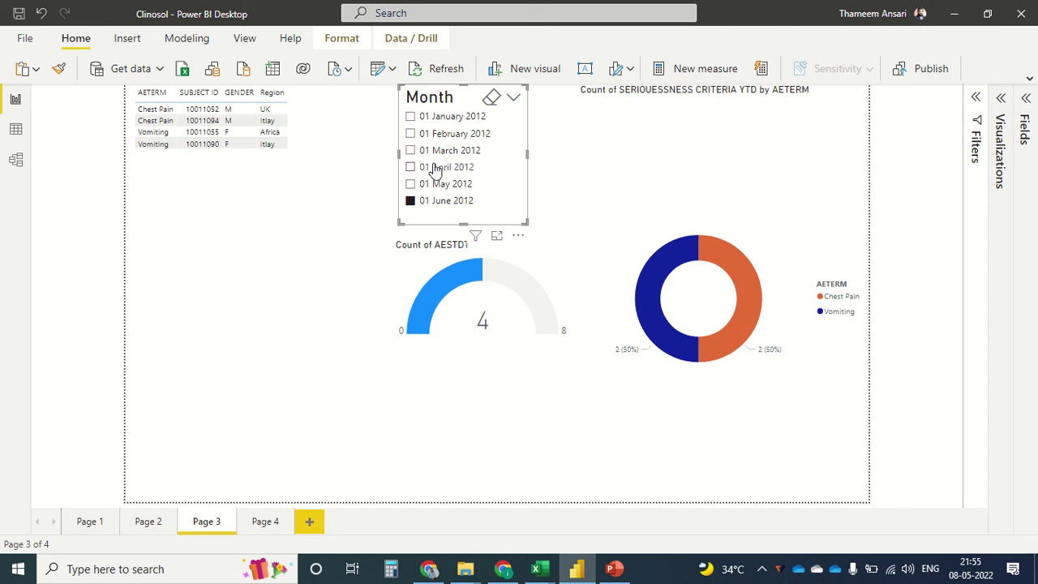
- Alternate the Month slicer between 01 April, 01 May and 01 June 2012 to compare their adverse events, ending on April
click(411, 168)
click(412, 184)
click(411, 202)
click(411, 184)
click(410, 167)
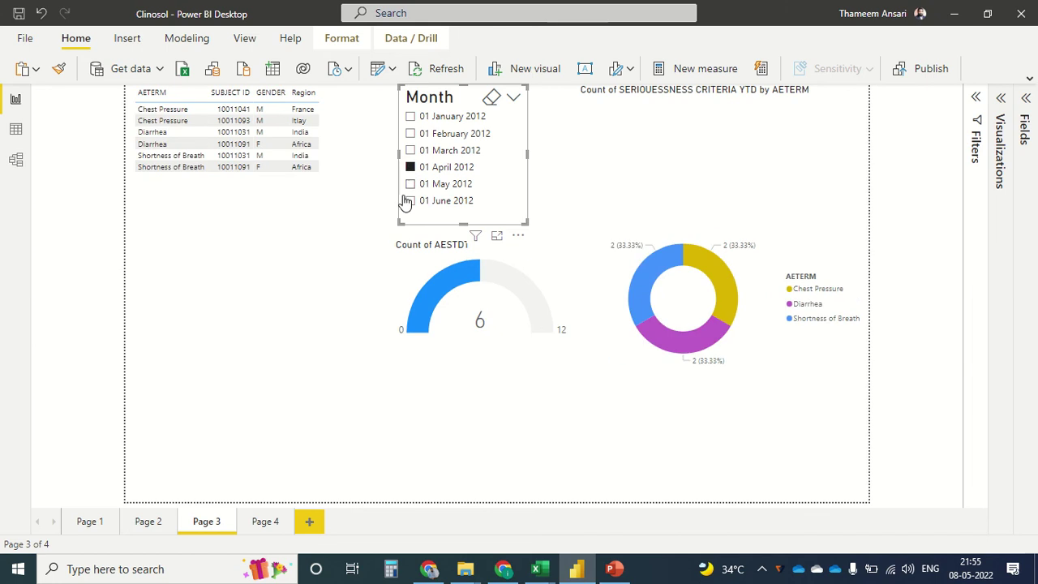
click(411, 184)
click(411, 201)
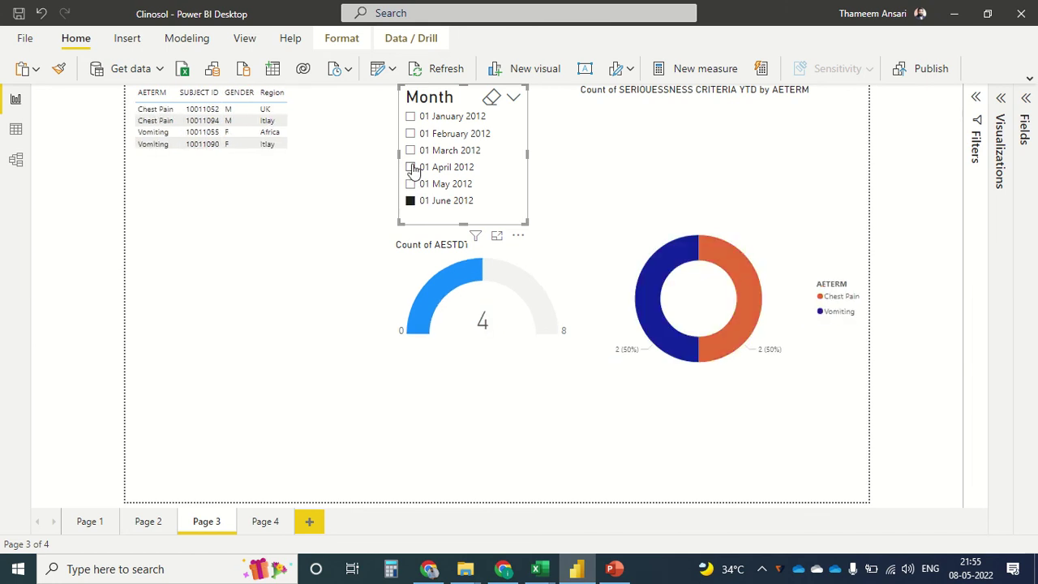
click(411, 168)
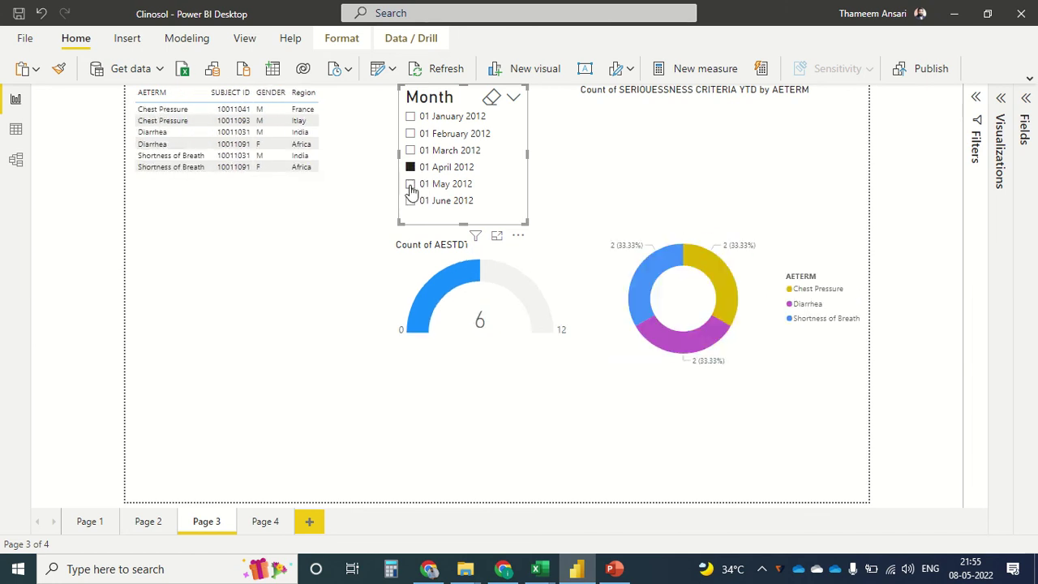
click(410, 201)
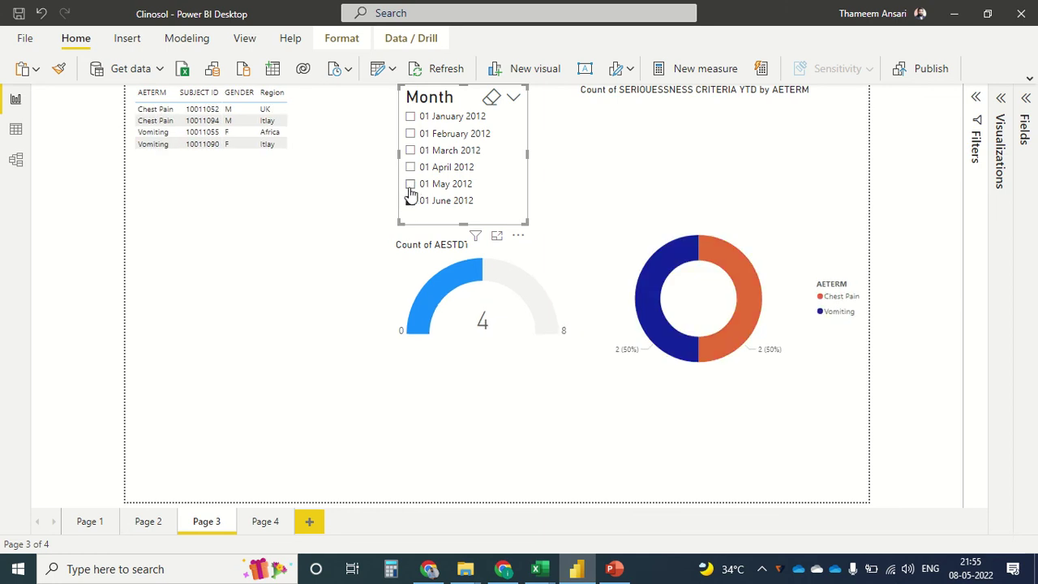
click(411, 169)
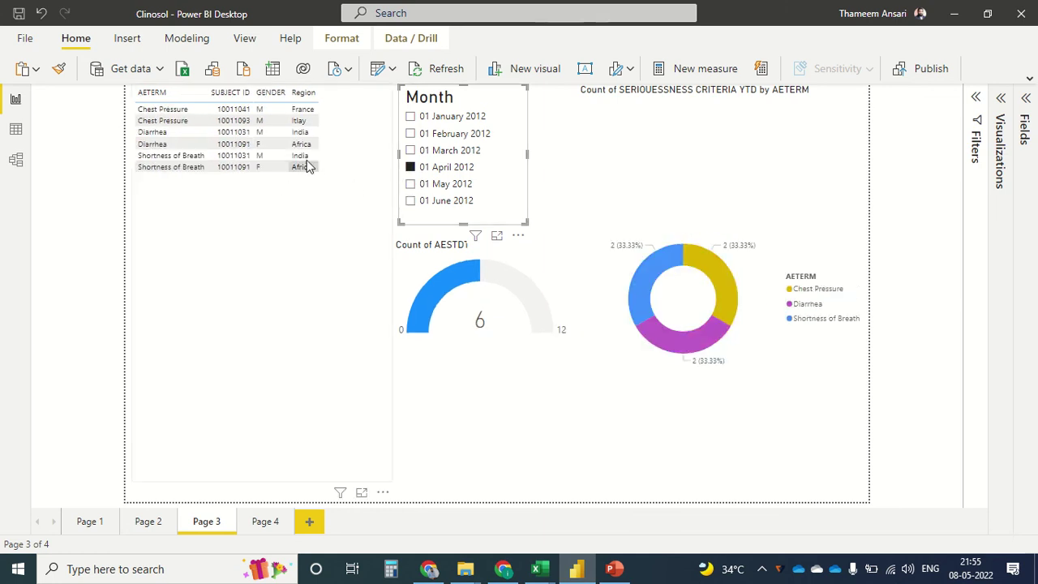
- Filter Page 3 to May, April, January and June 2012 in turn, ending with no month selected
click(411, 184)
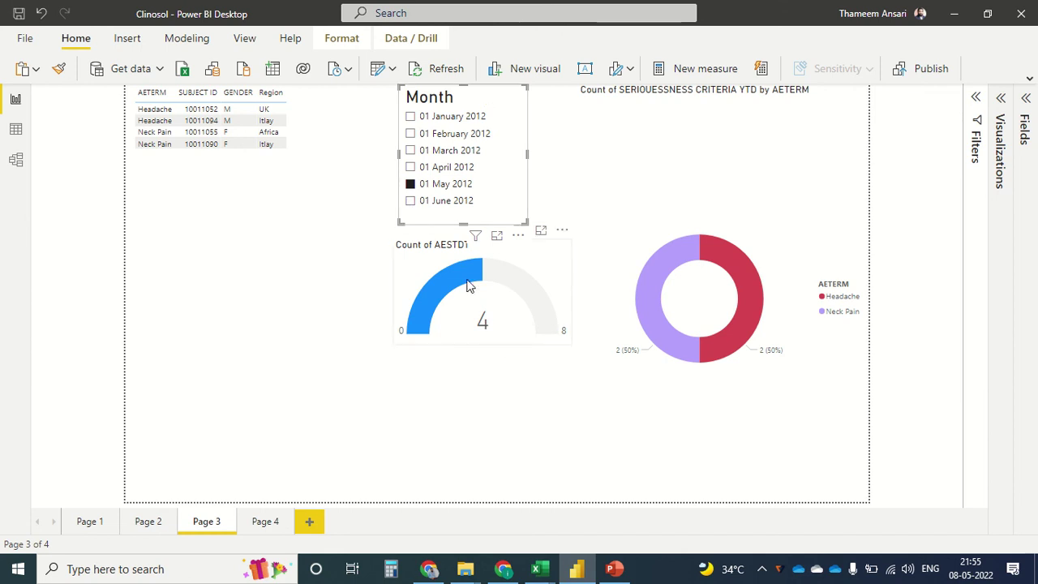
click(410, 167)
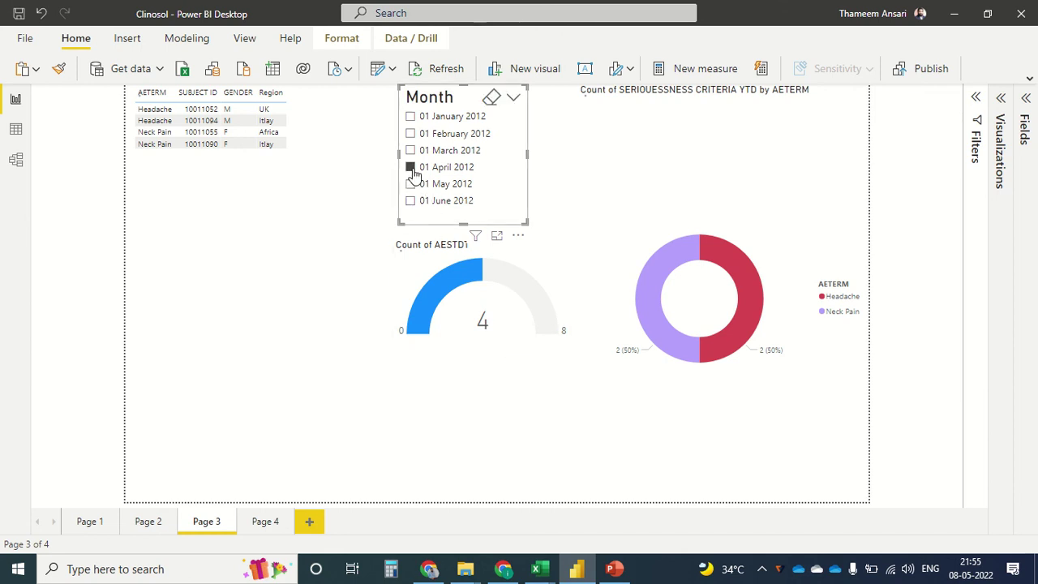
click(410, 118)
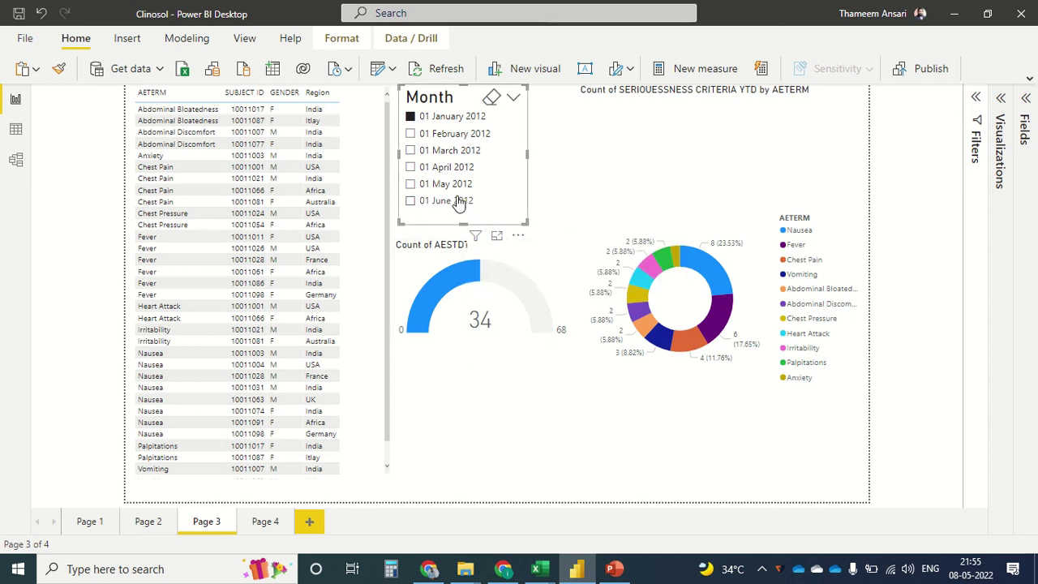
click(411, 202)
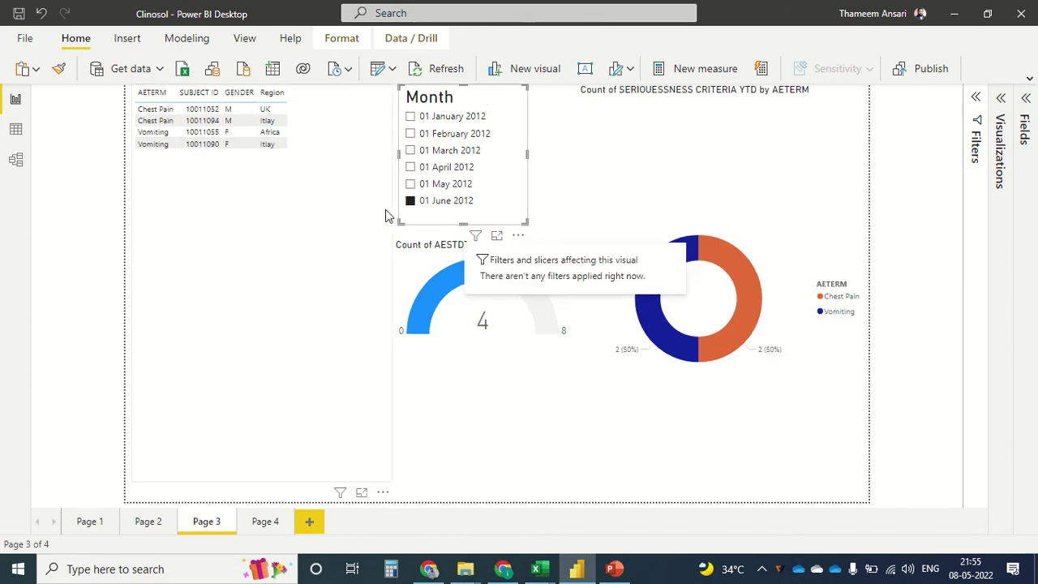
click(411, 201)
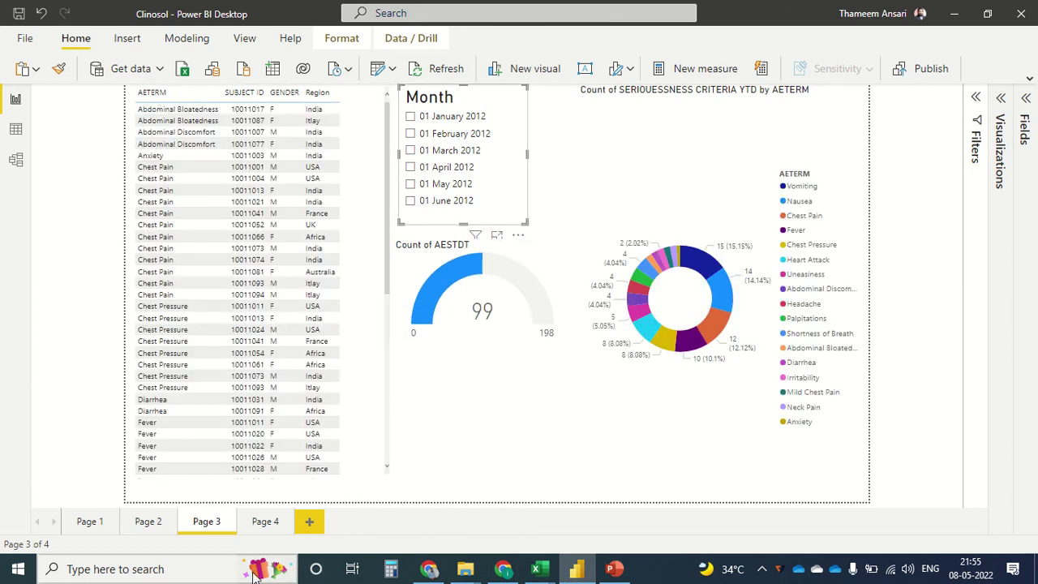
- Open Page 4, view the suggested Q&A question "what is the measure by region" from the full suggestion list, and clear it
click(267, 523)
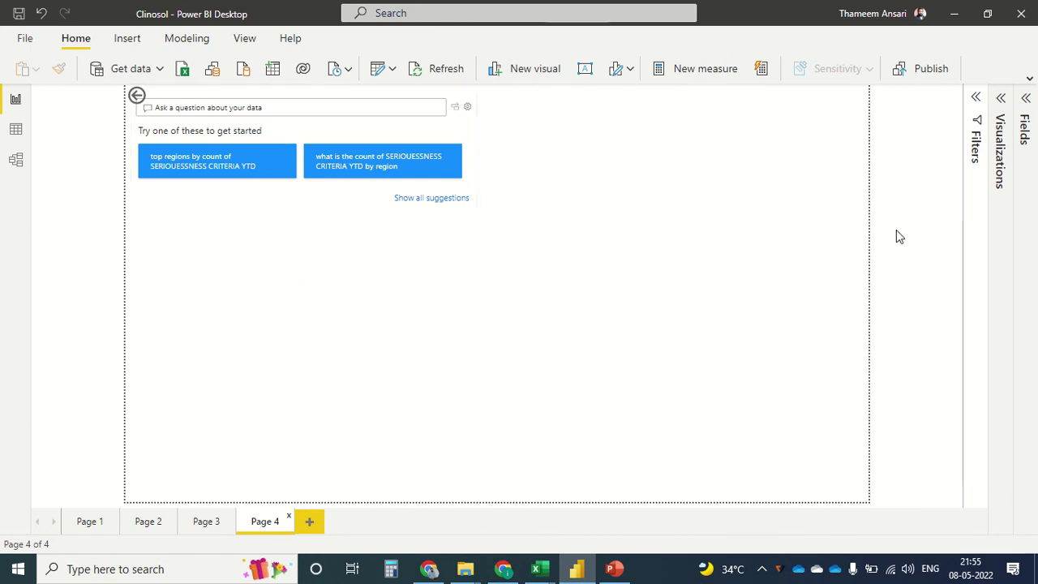
click(1000, 104)
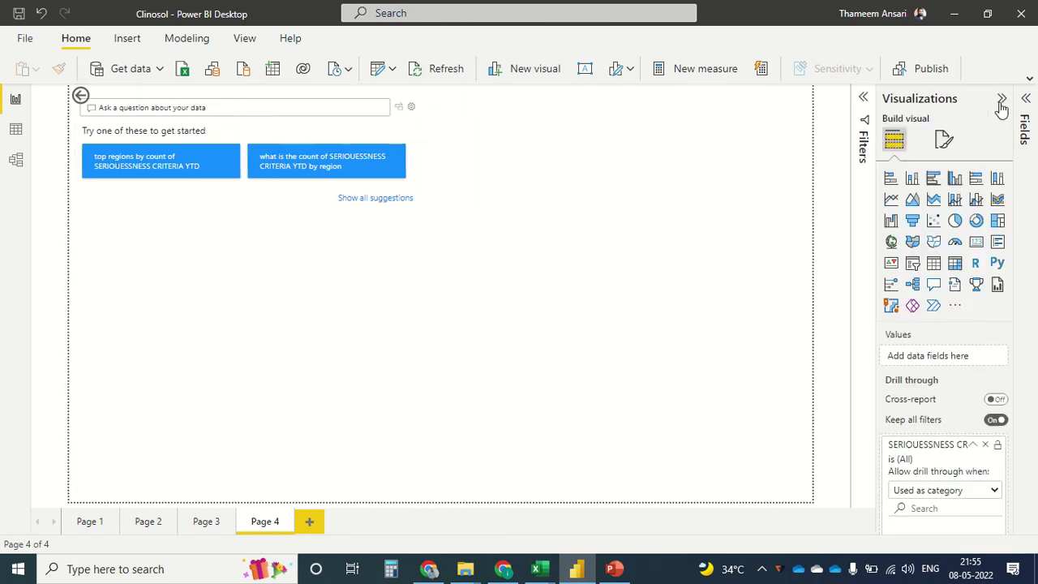
click(369, 199)
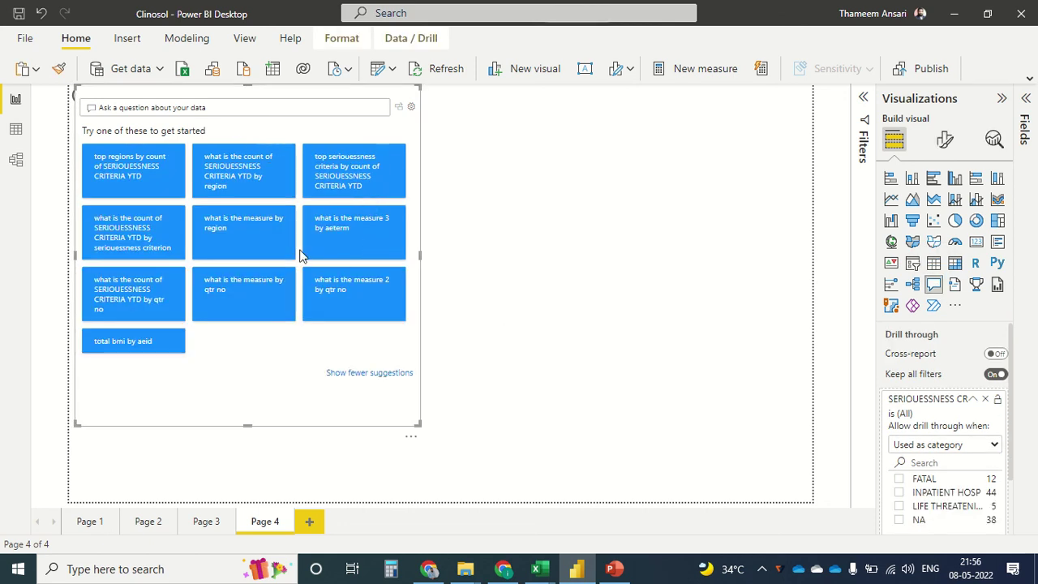
click(240, 243)
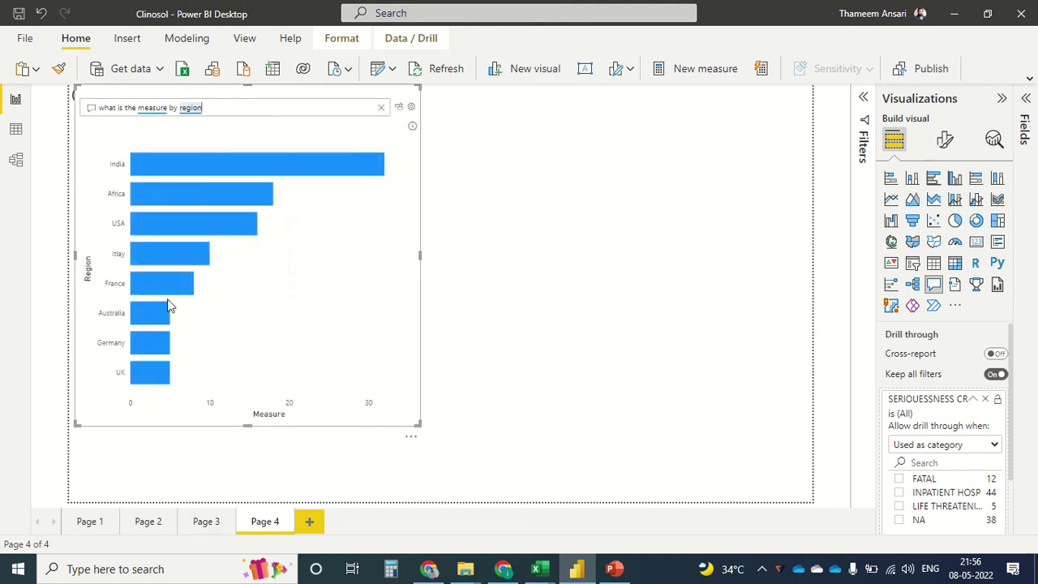
click(381, 107)
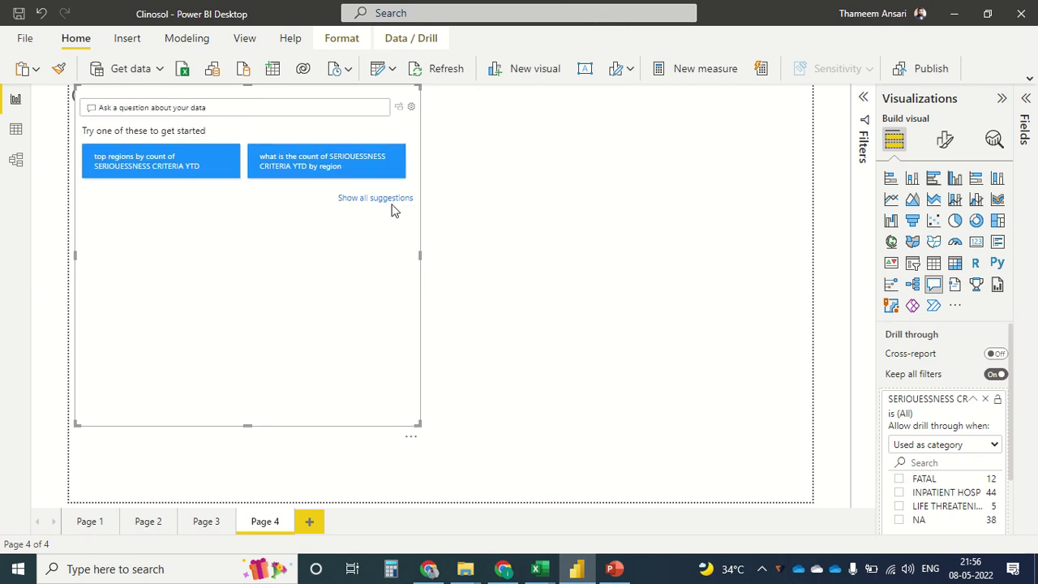
- View the suggested questions "what is the count of SERIOUESSNESS CRITERIA YTD by region" and "total bmi by aeid", clearing each one
click(347, 173)
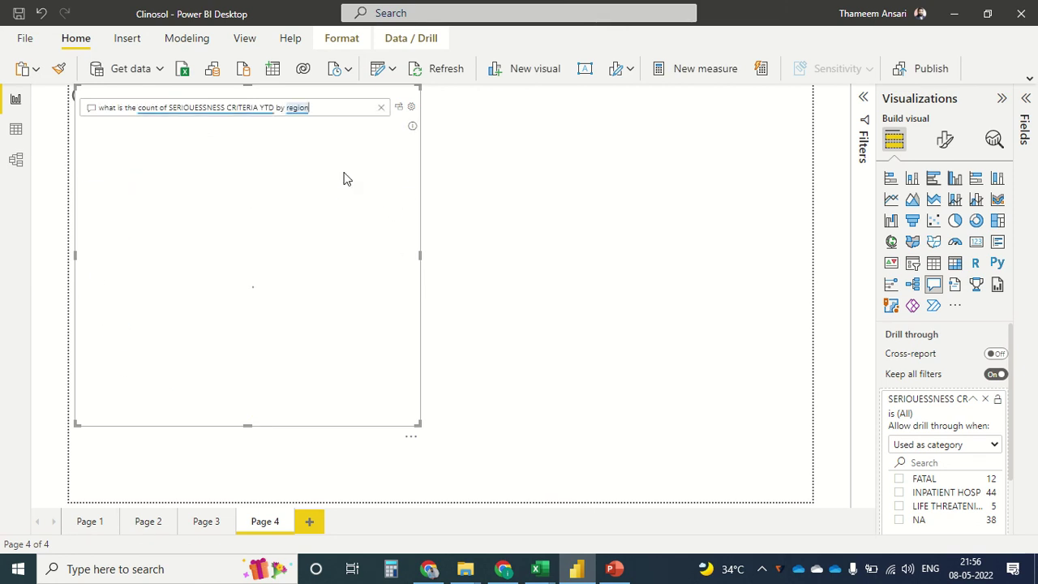
click(378, 111)
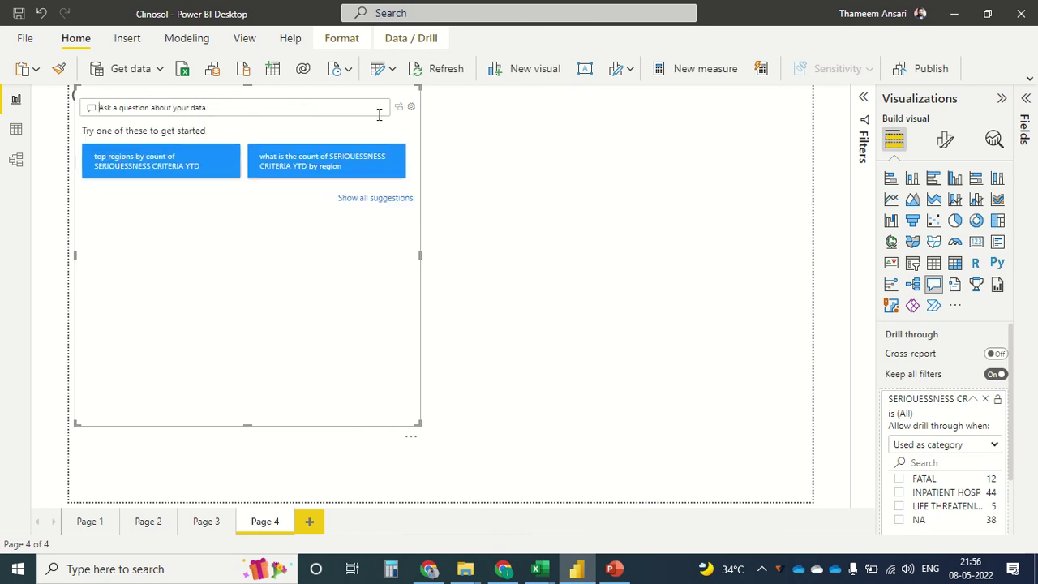
click(372, 201)
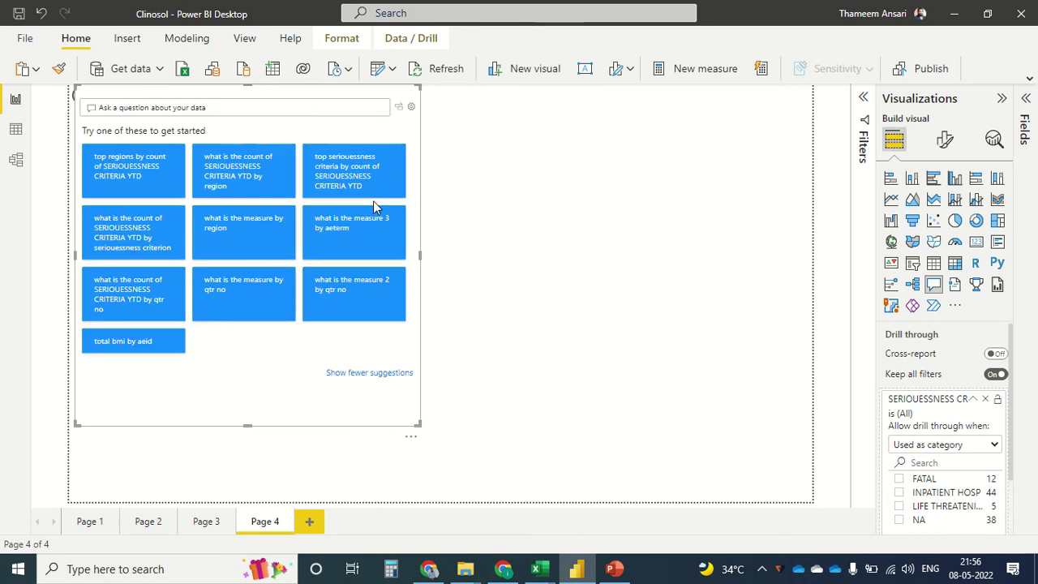
click(143, 348)
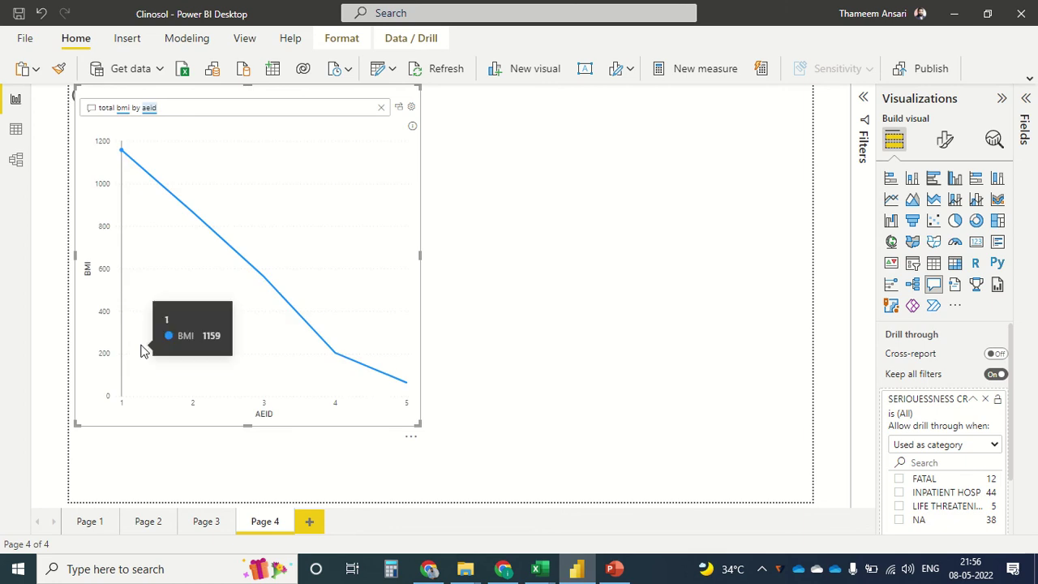
click(380, 108)
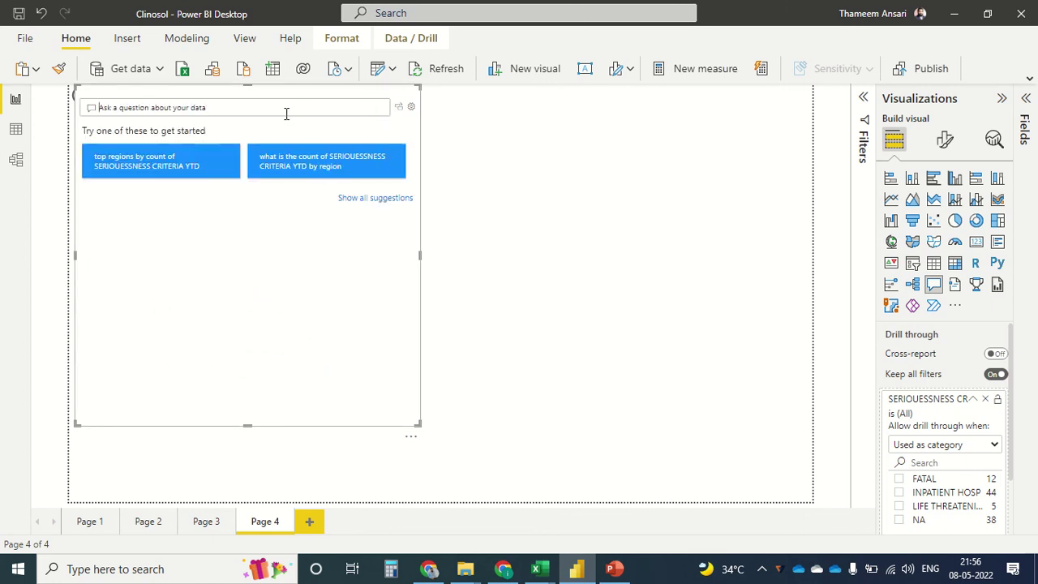
- Query the Q&A visual for "seriouessness criterion", using the matching suggestion
text(se)
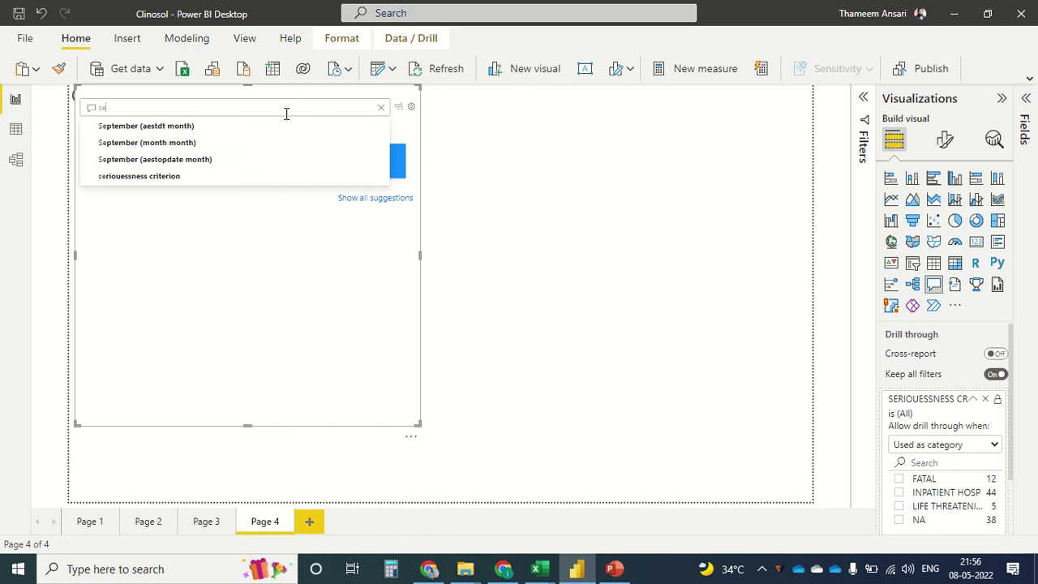
text(ruousnes)
key(BackSpace)
key(BackSpace)
key(BackSpace)
key(BackSpace)
key(BackSpace)
key(BackSpace)
key(BackSpace)
key(BackSpace)
click(180, 177)
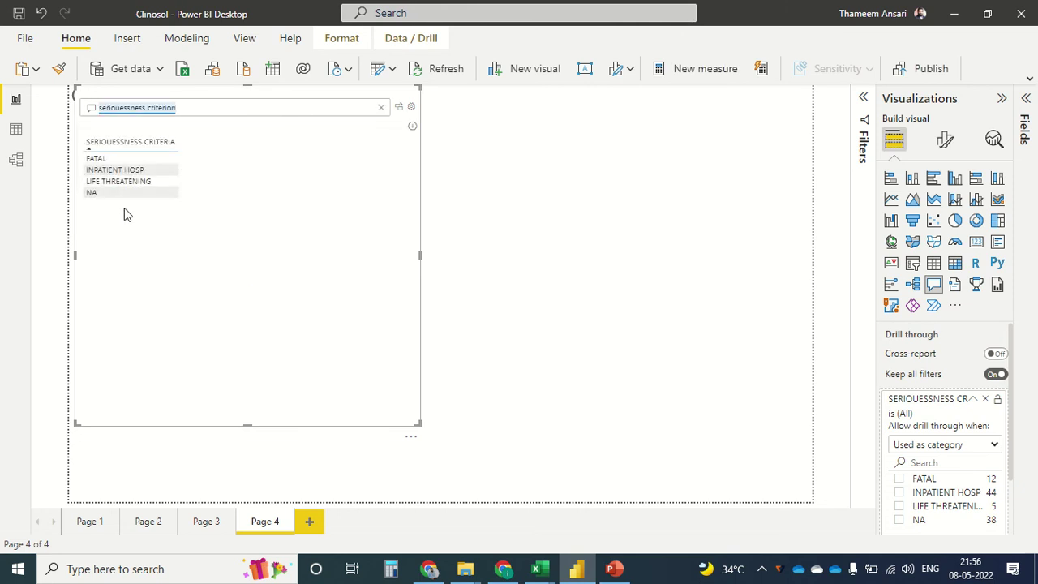
- Replace the Q&A question with the drug-related suggestion "action taken with study drug", examine the answer and clear it
drag(186, 108, 102, 111)
text(drug)
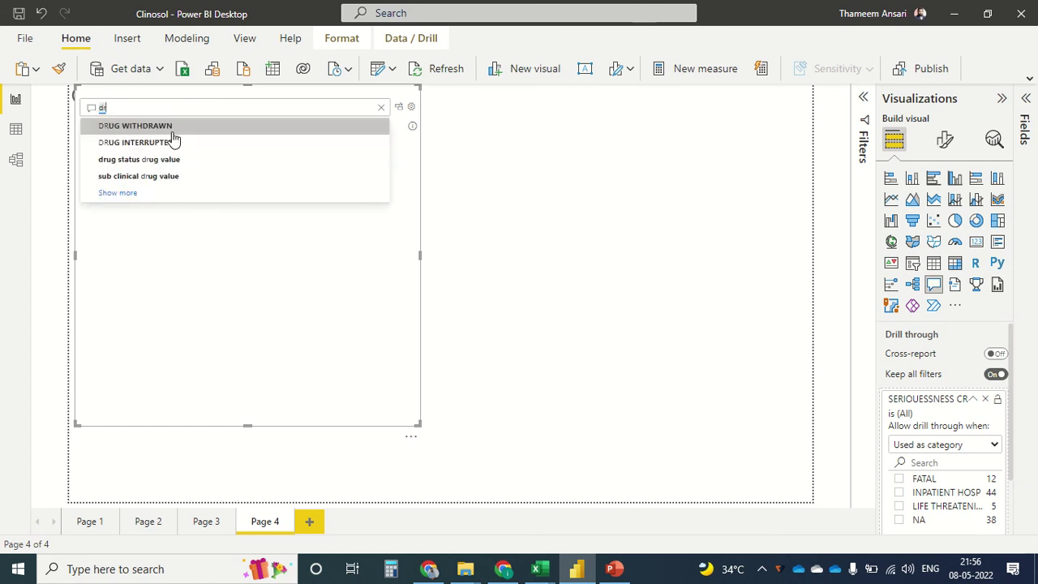
click(136, 196)
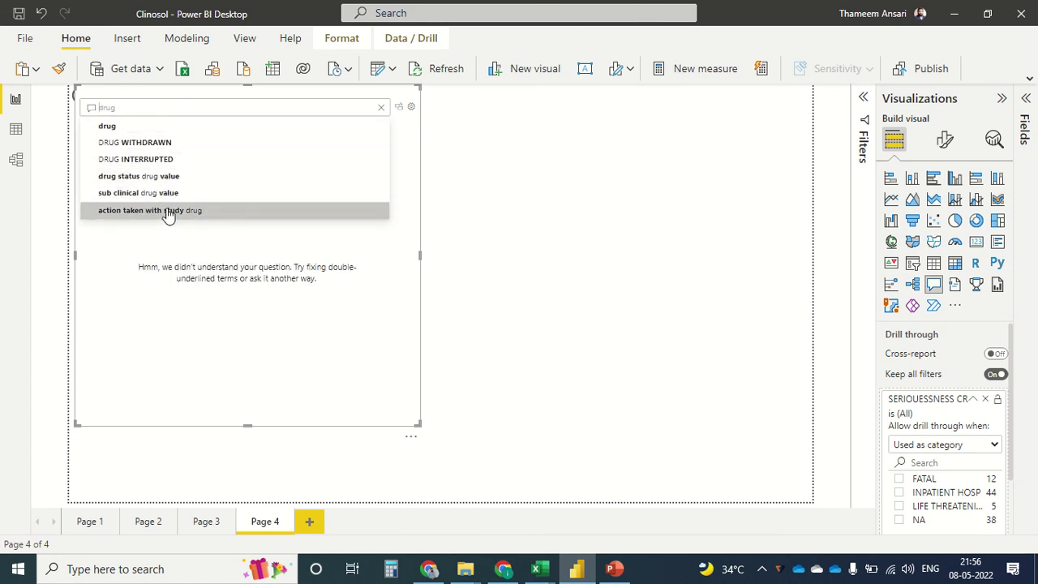
click(168, 213)
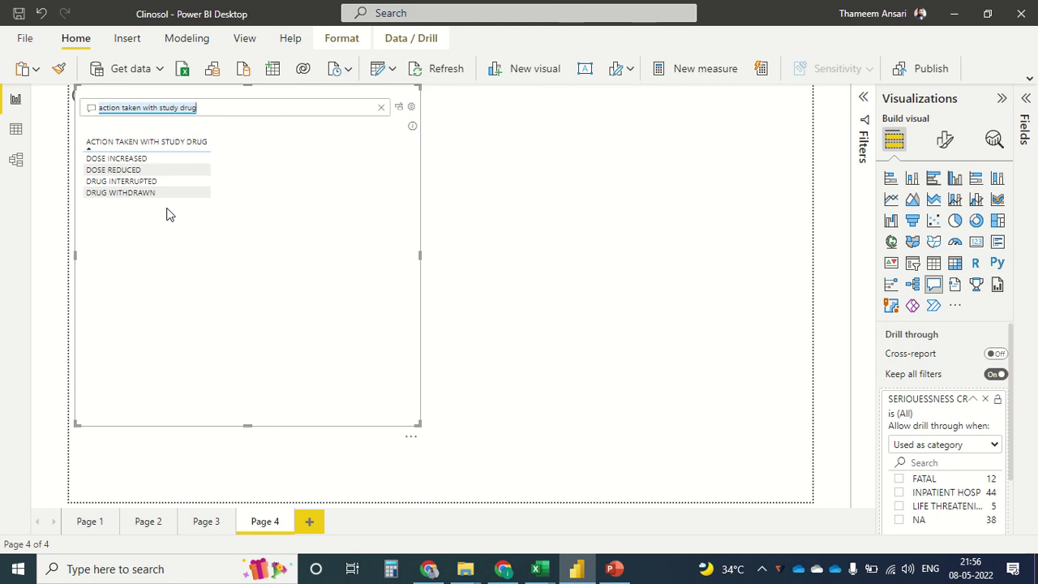
click(381, 107)
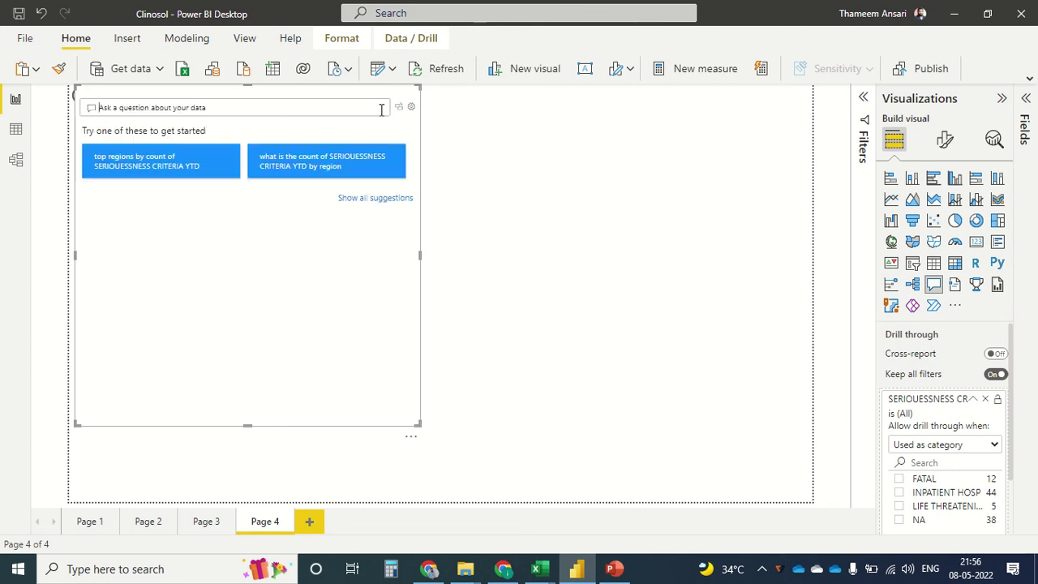
- Ask the Q&A visual "male vs female Heart Attack" to compare the genders
text(male)
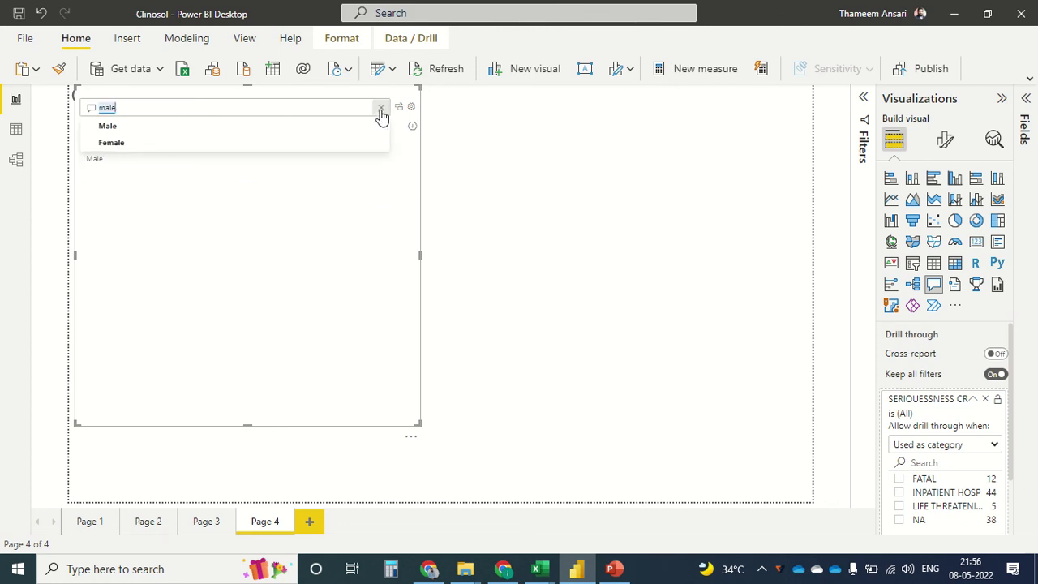
text( v)
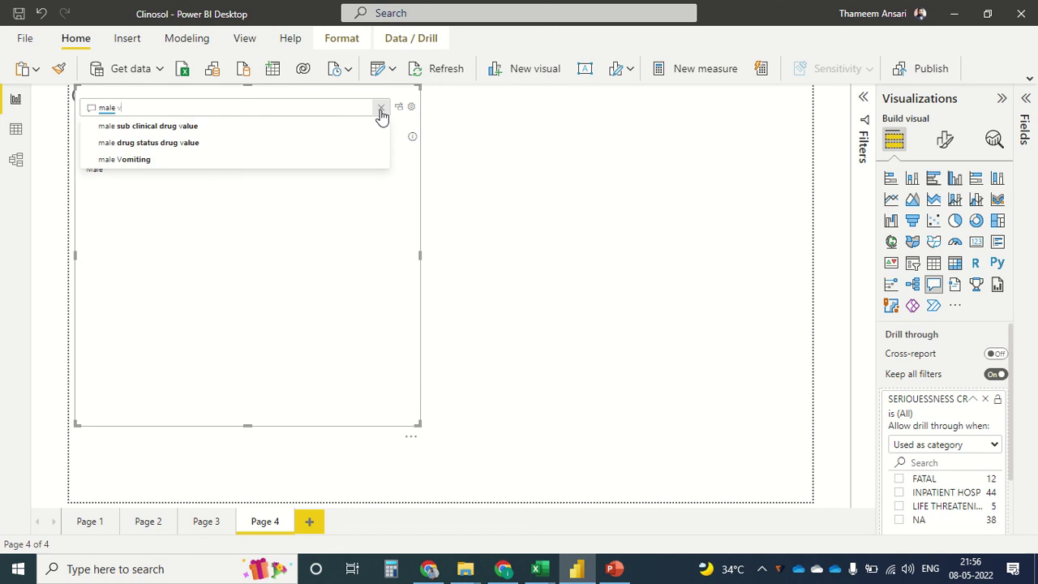
text(s female)
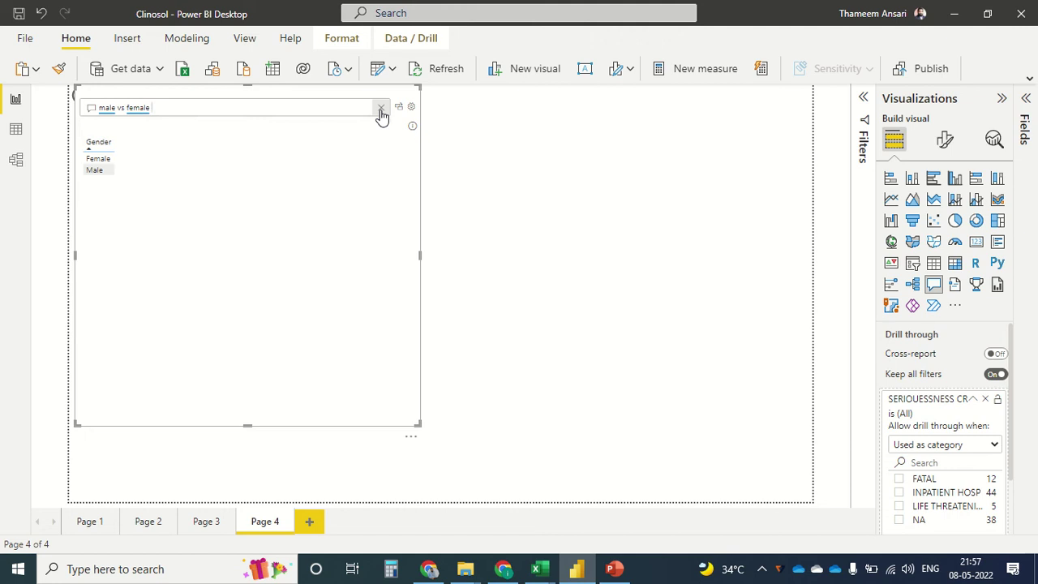
text(heart)
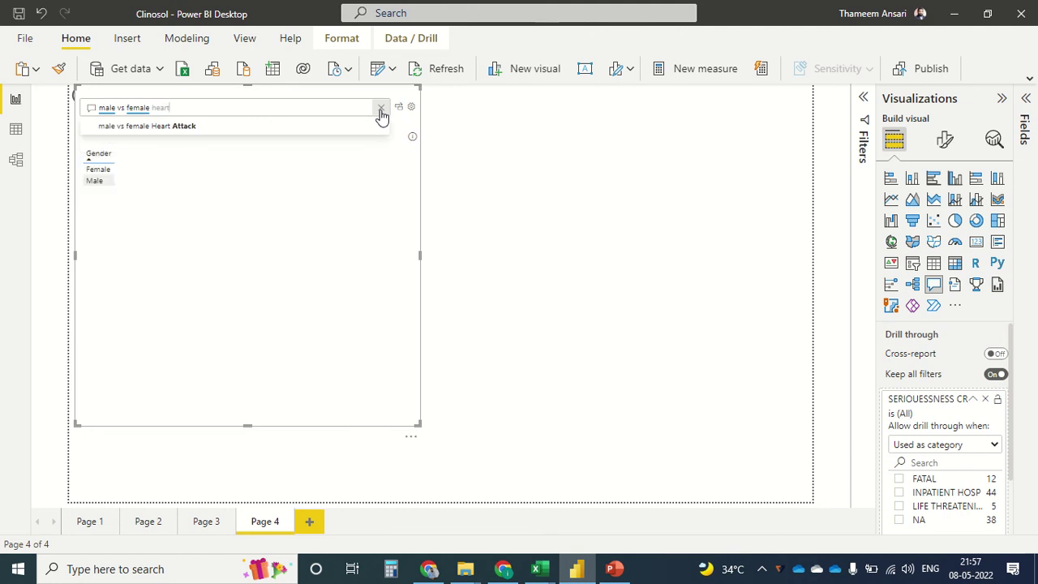
click(180, 127)
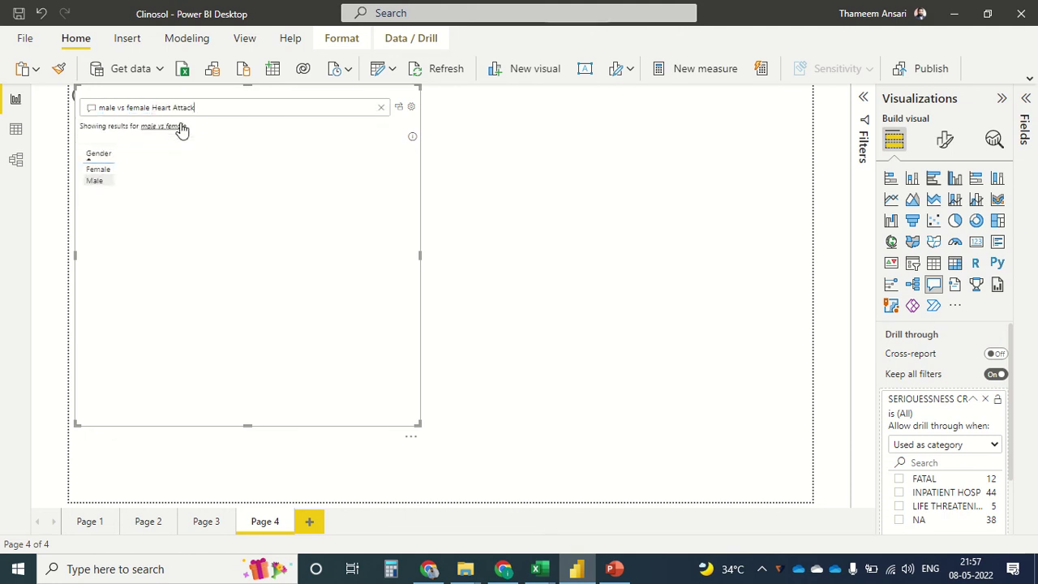
click(89, 151)
- Remove the heart attack question and show all suggested questions in the Q&A visual
drag(222, 107, 95, 113)
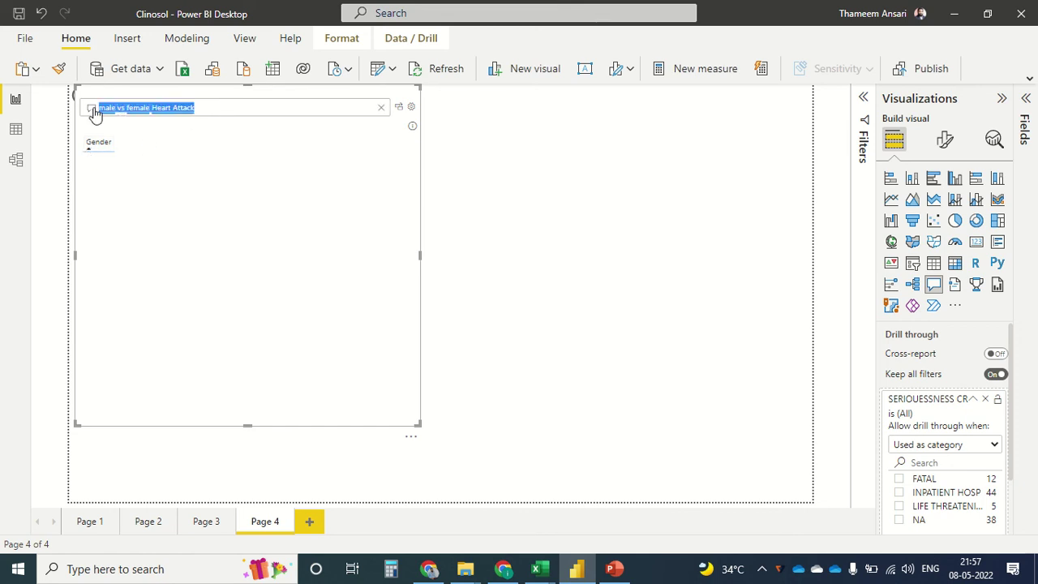
key(BackSpace)
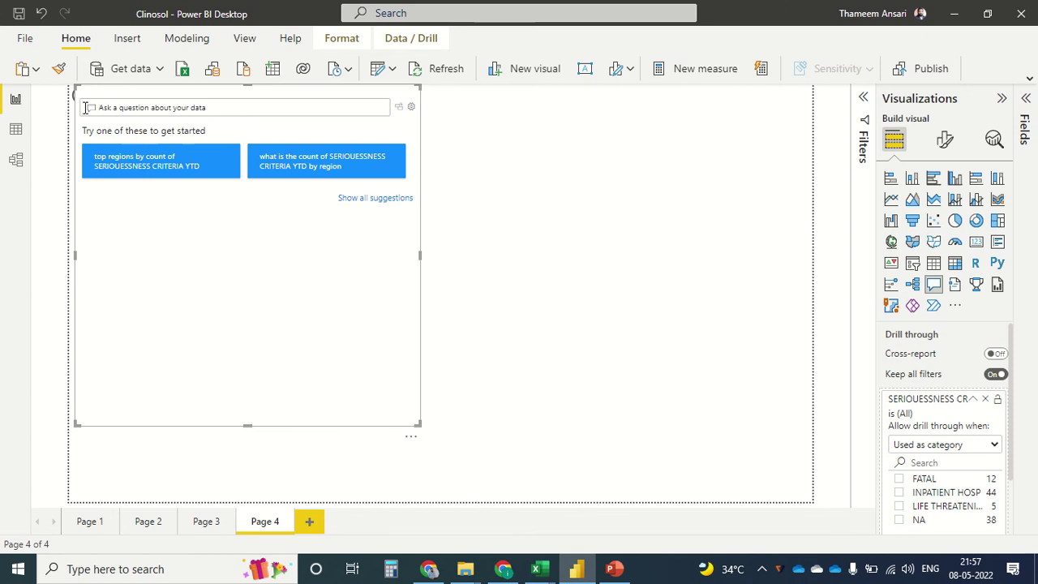
click(367, 199)
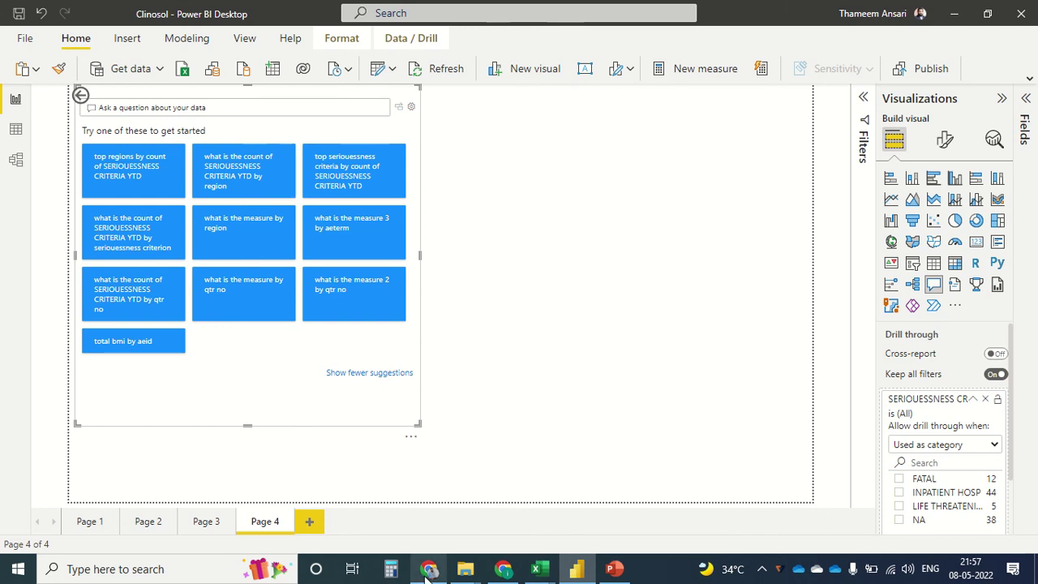
mouse_move(429, 571)
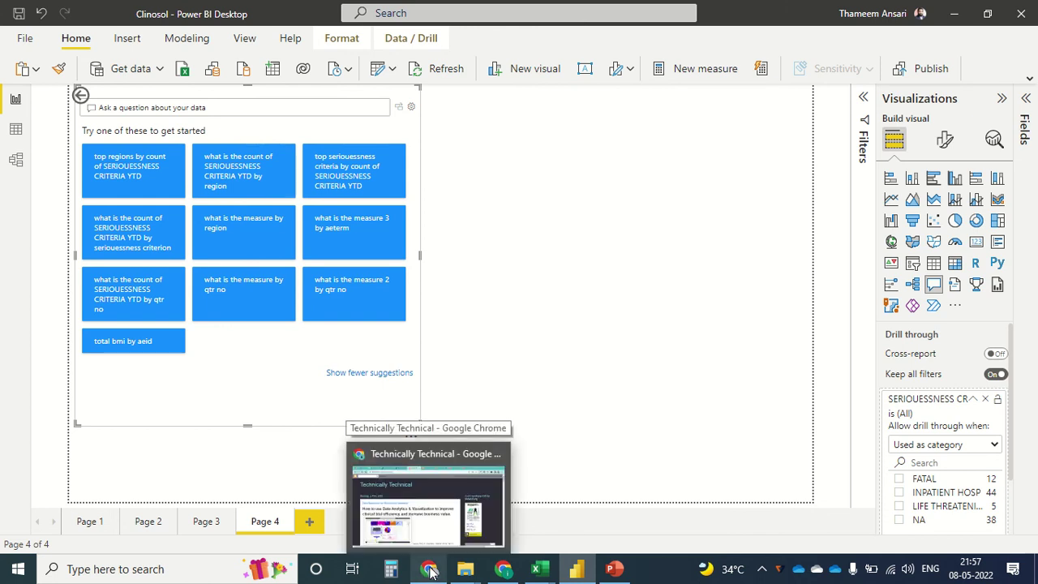
- Switch to the Technically Technical blog in Google Chrome, highlight its web address and look over the home page's latest posts
click(429, 542)
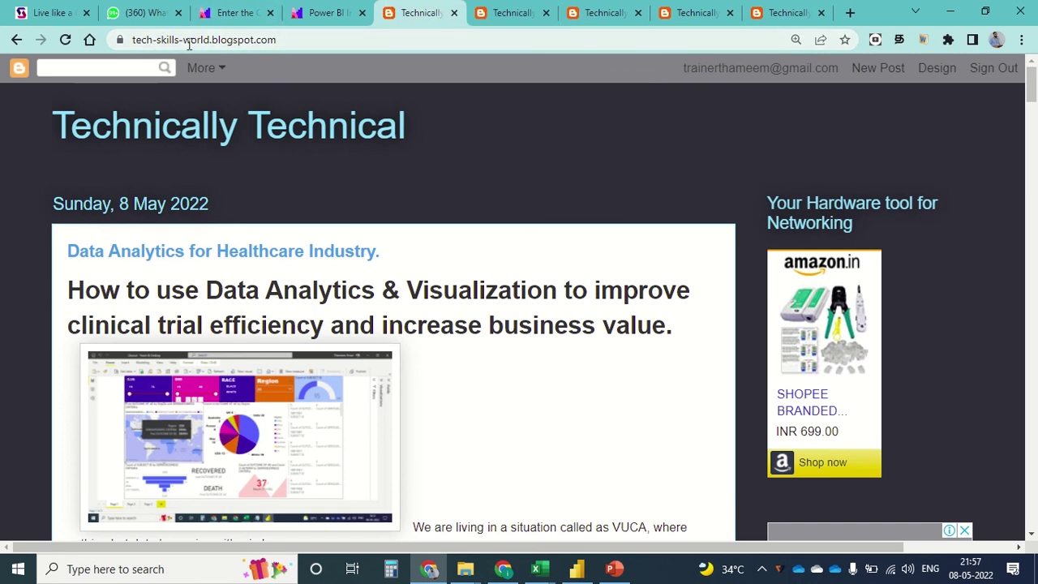
click(300, 39)
click(300, 39)
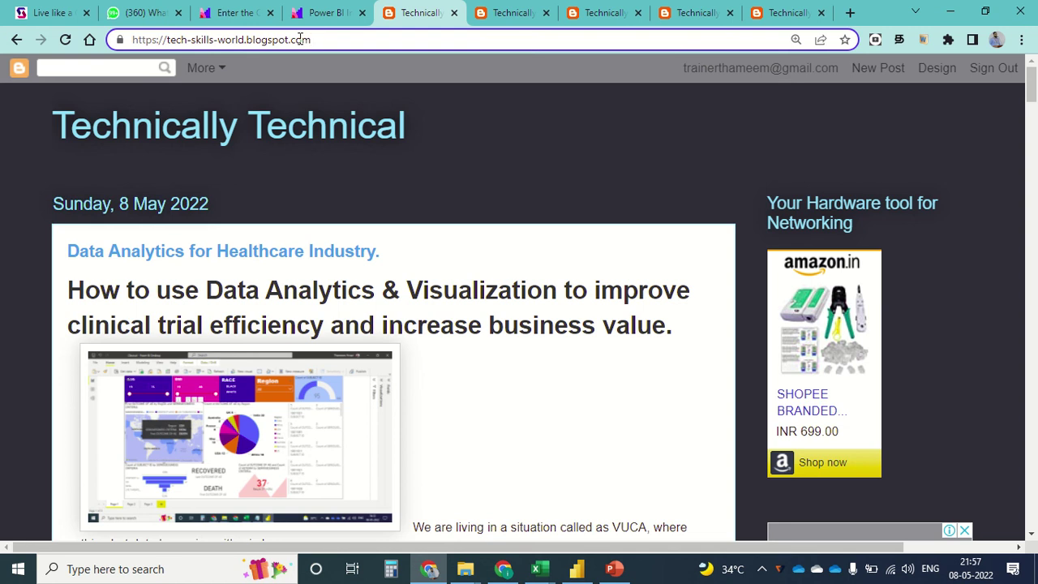
drag(183, 31, 129, 29)
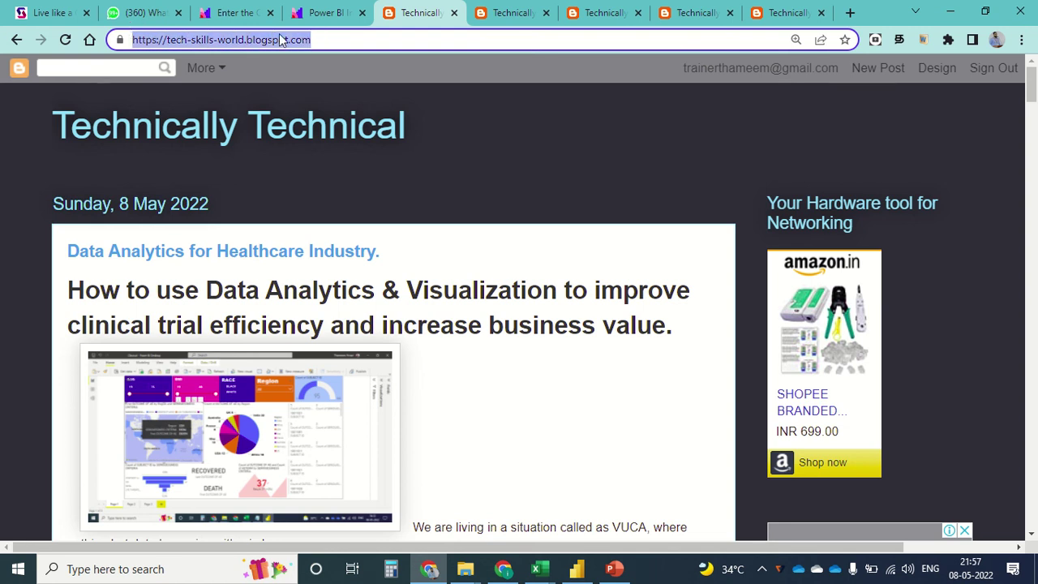
scroll(493, 136, down, 10)
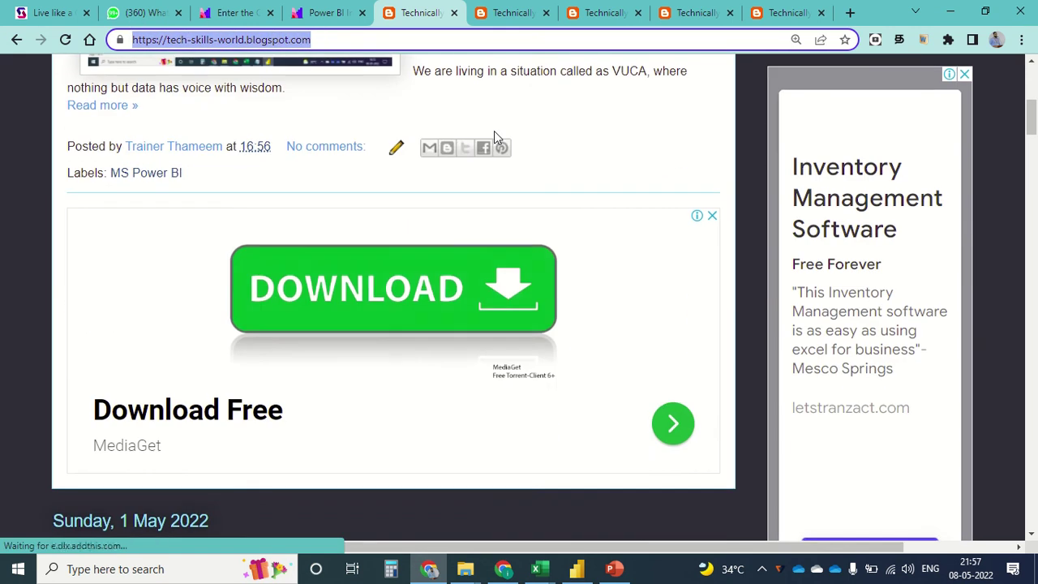
scroll(494, 136, up, 10)
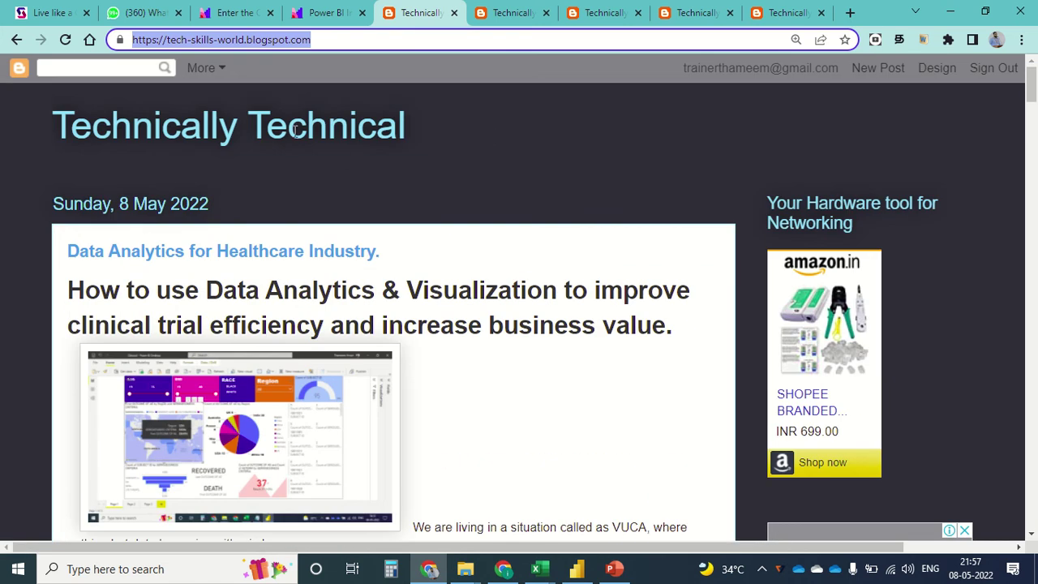
click(217, 131)
- List the blog posts labelled MS Power BI, dismissing the advertisement, and browse through them to the Power BI Desktop installation article
scroll(729, 248, down, 15)
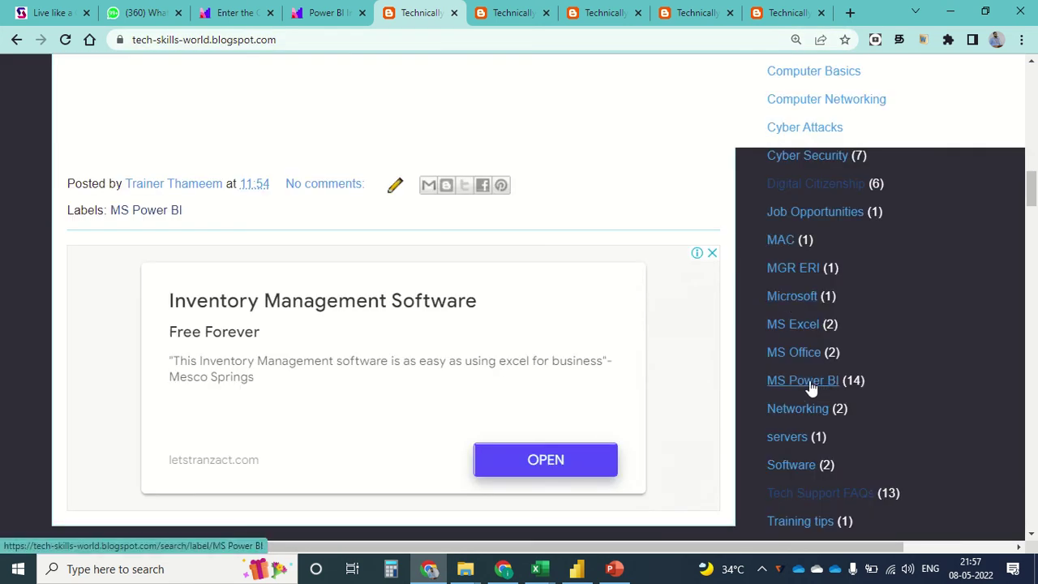
click(803, 384)
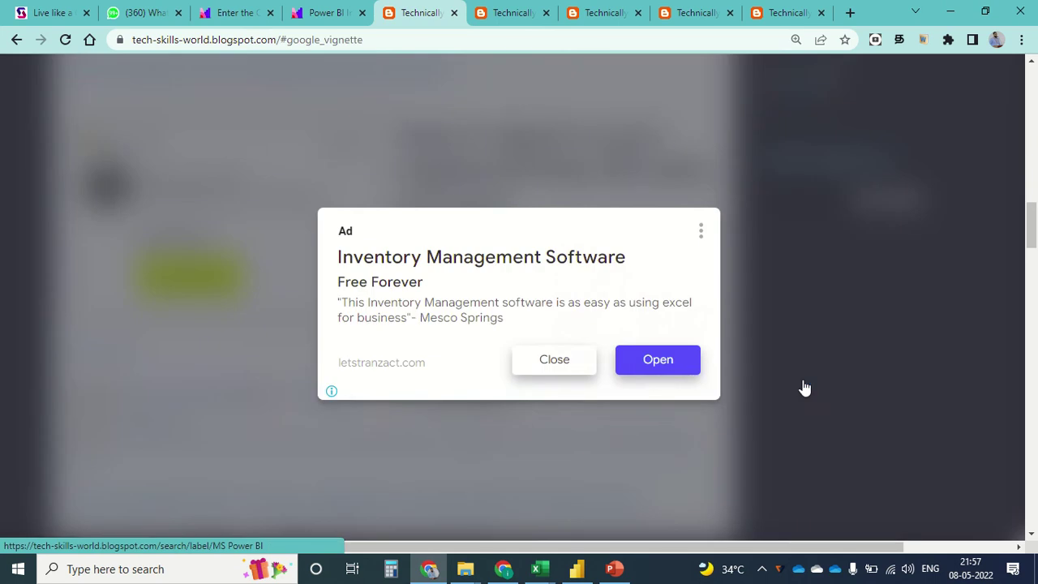
click(554, 361)
scroll(369, 334, down, 5)
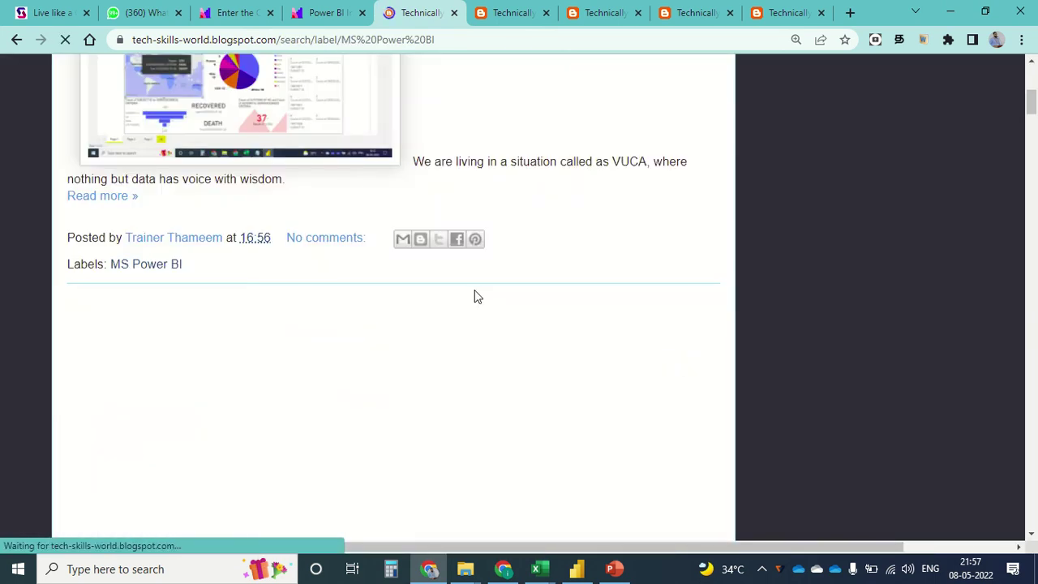
scroll(454, 304, down, 10)
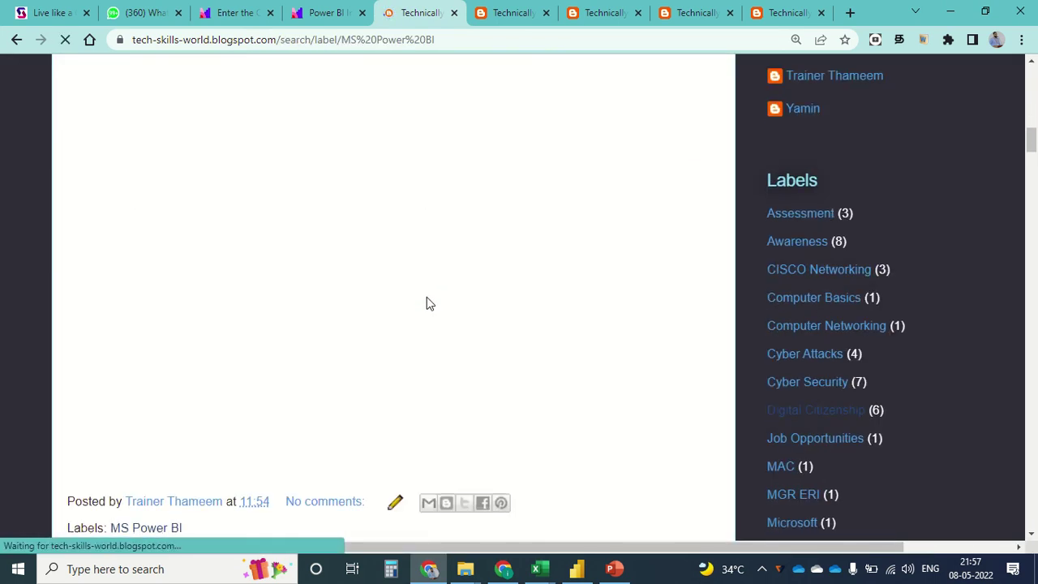
scroll(427, 304, down, 3)
scroll(434, 266, down, 5)
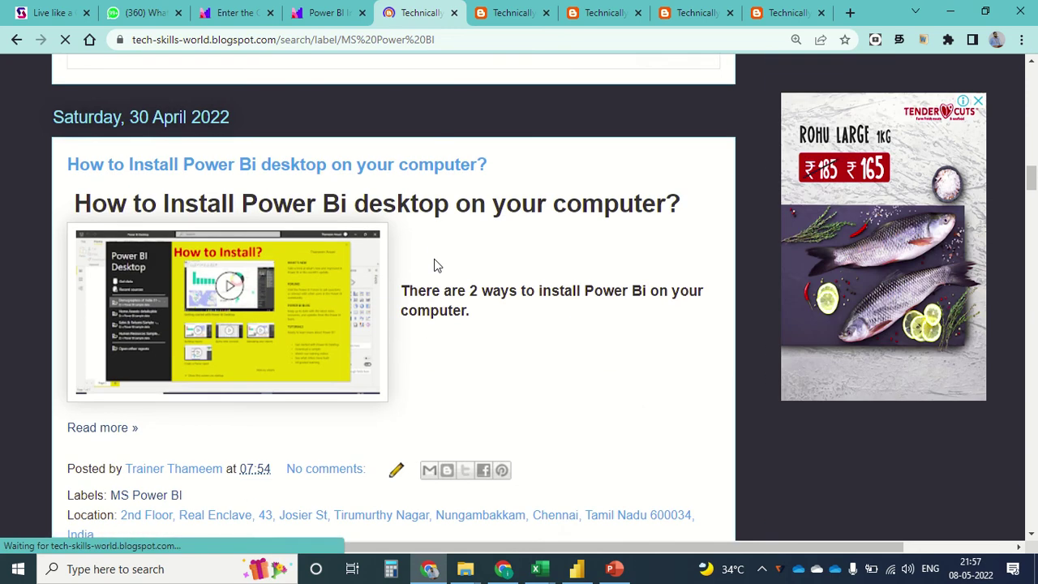